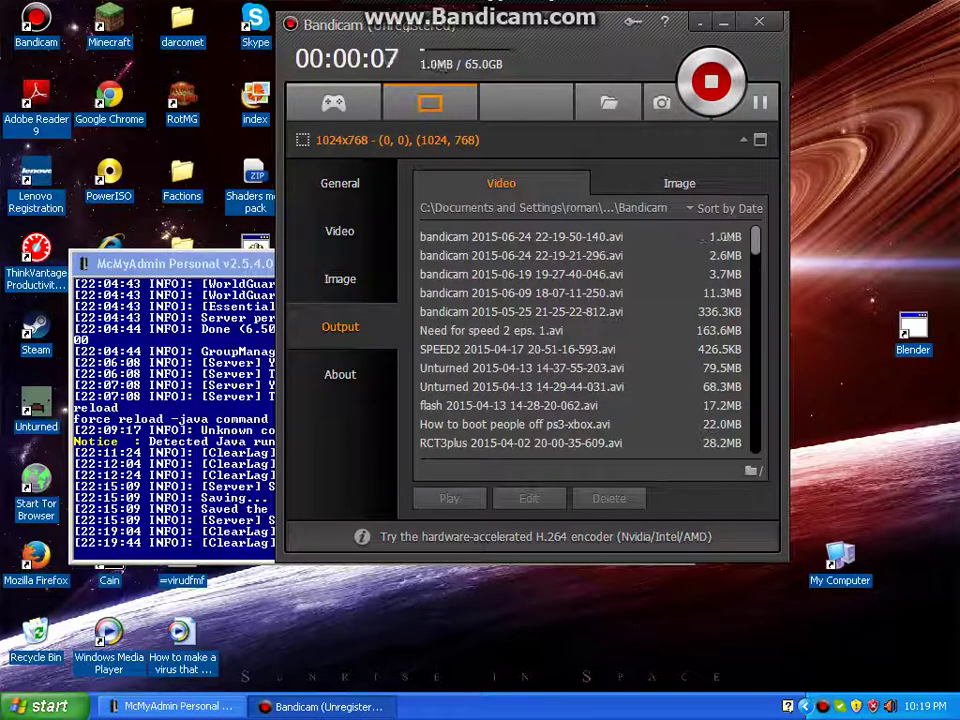
- Stop the Minecraft server with the stop command and shut down the McMyAdmin console using /end and /close
left_click(724, 22)
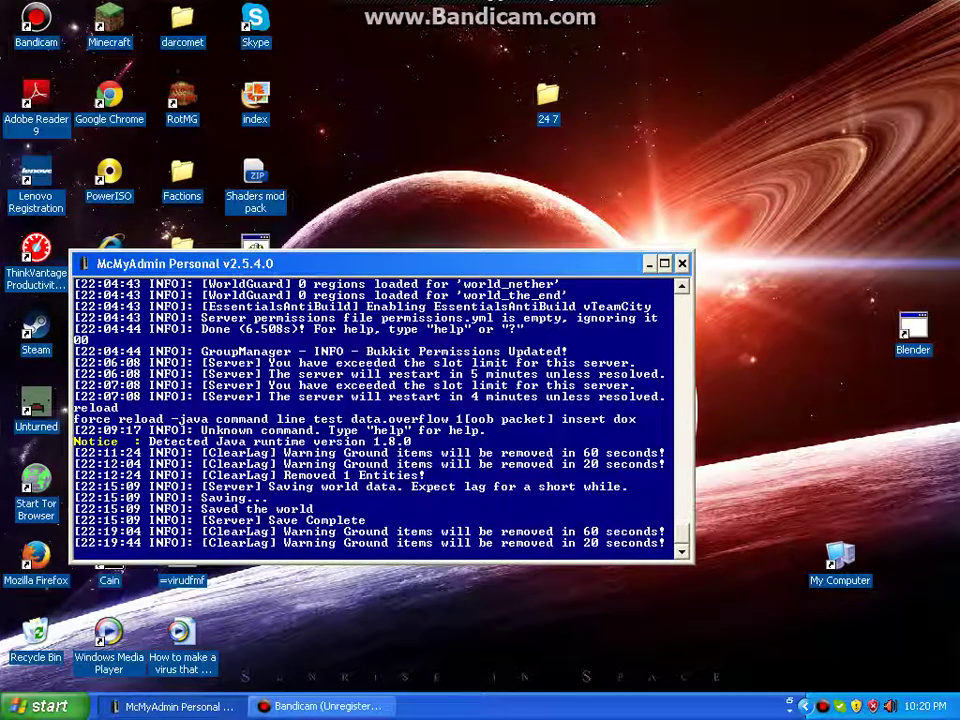
type("sto")
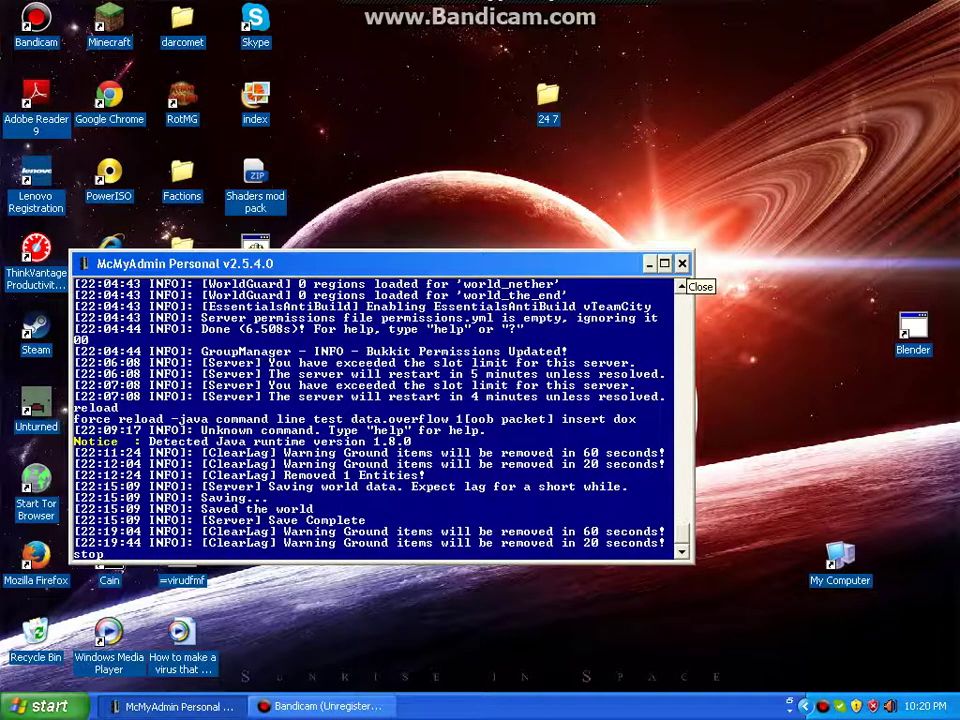
type("p")
key("Return")
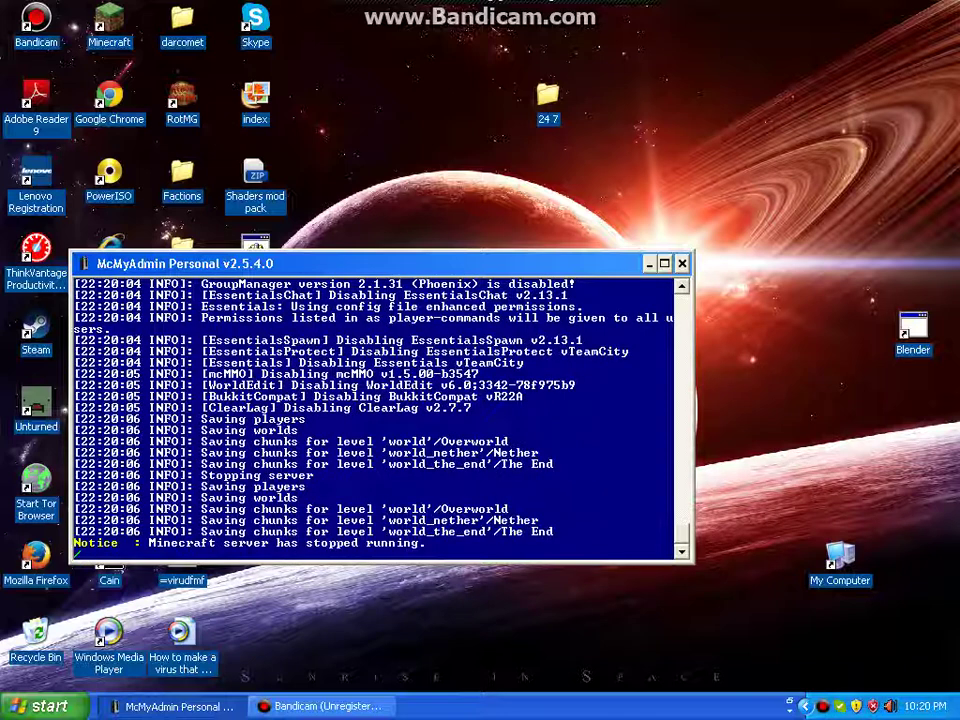
type("/end")
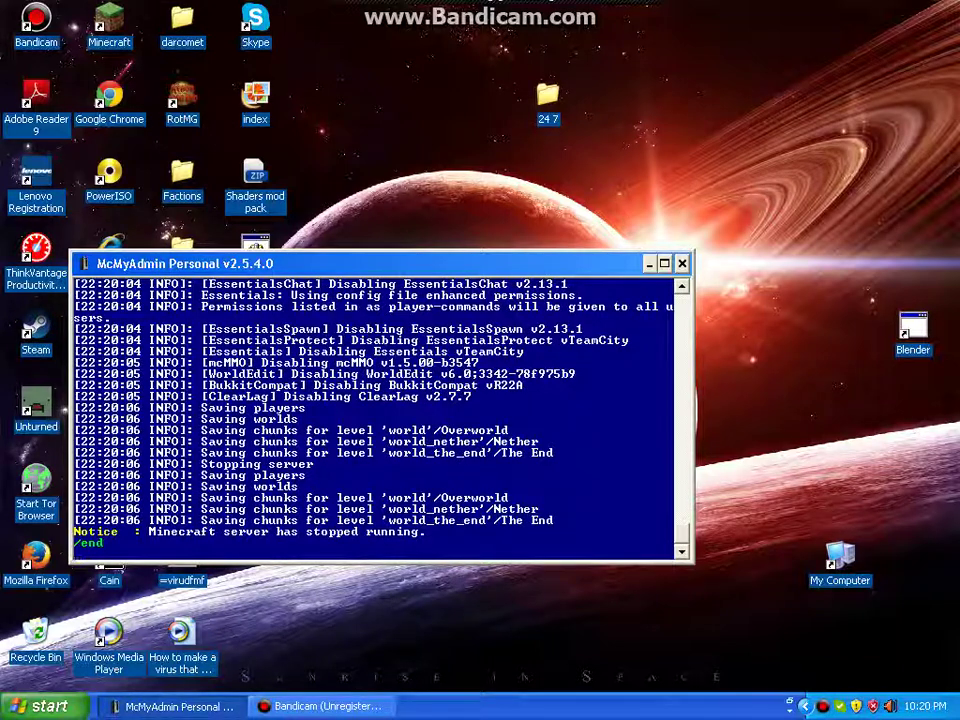
type("/close")
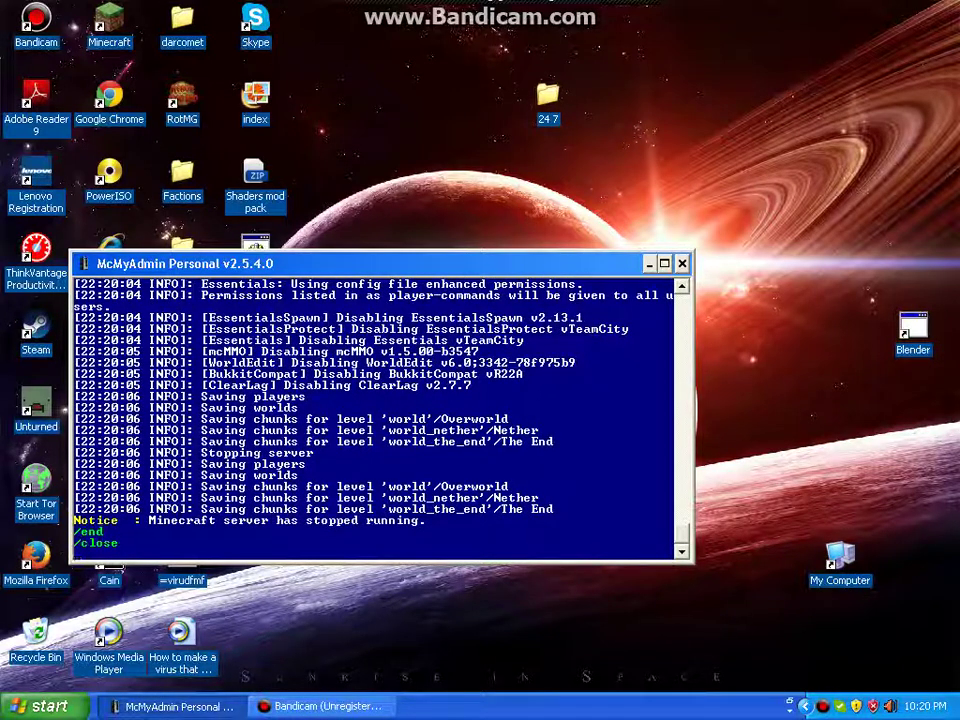
key("Return")
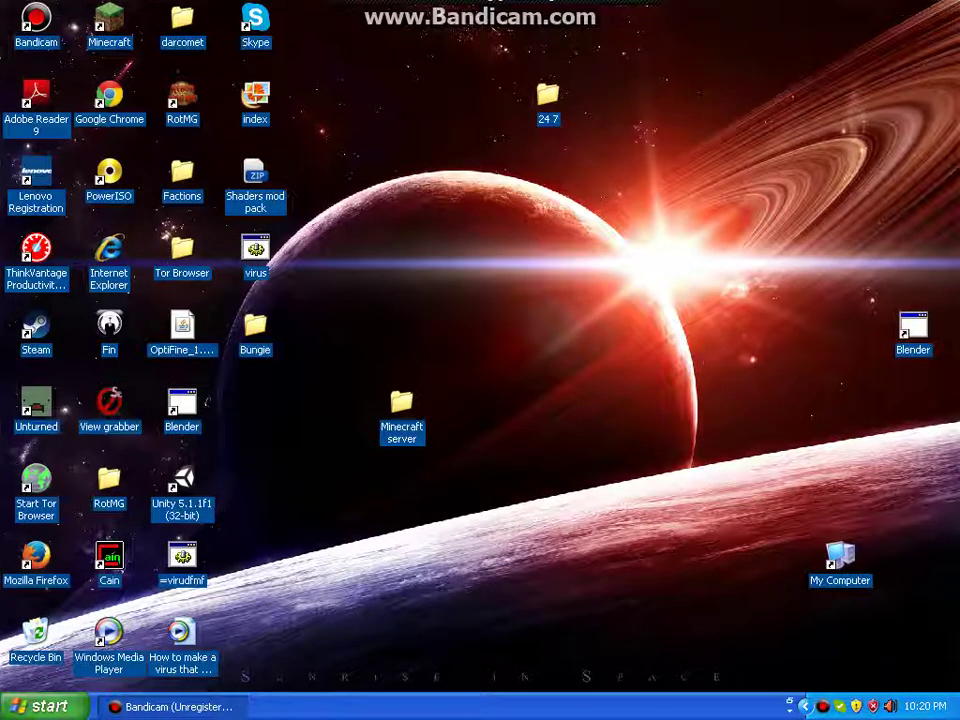
- Switch to Google Chrome, search for mcmyadmin and open the official McMyAdmin website
double_click(110, 98)
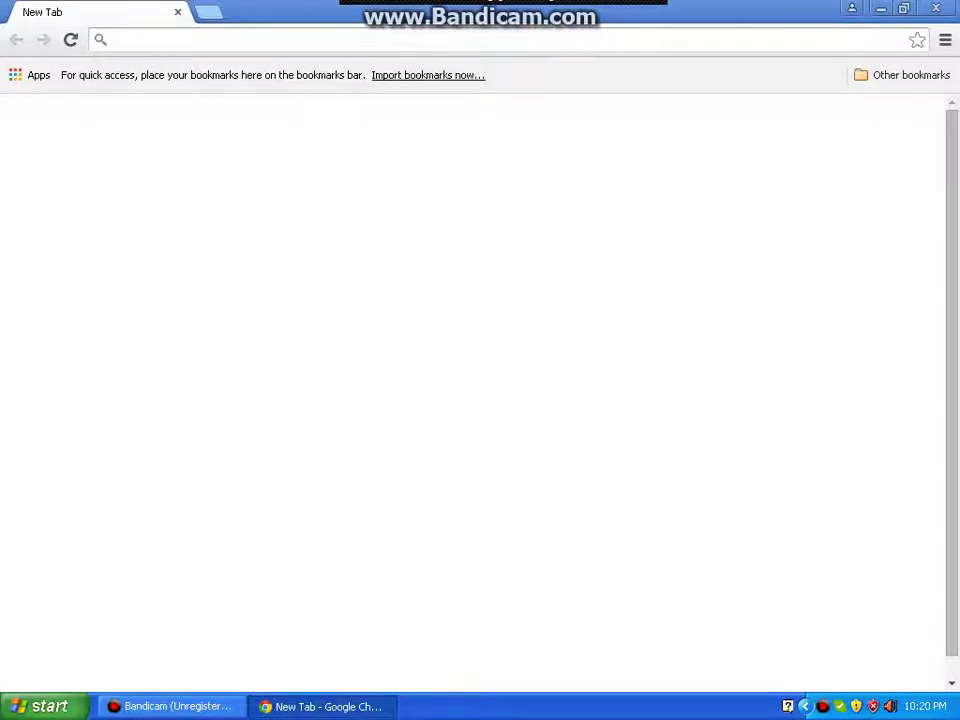
type("my")
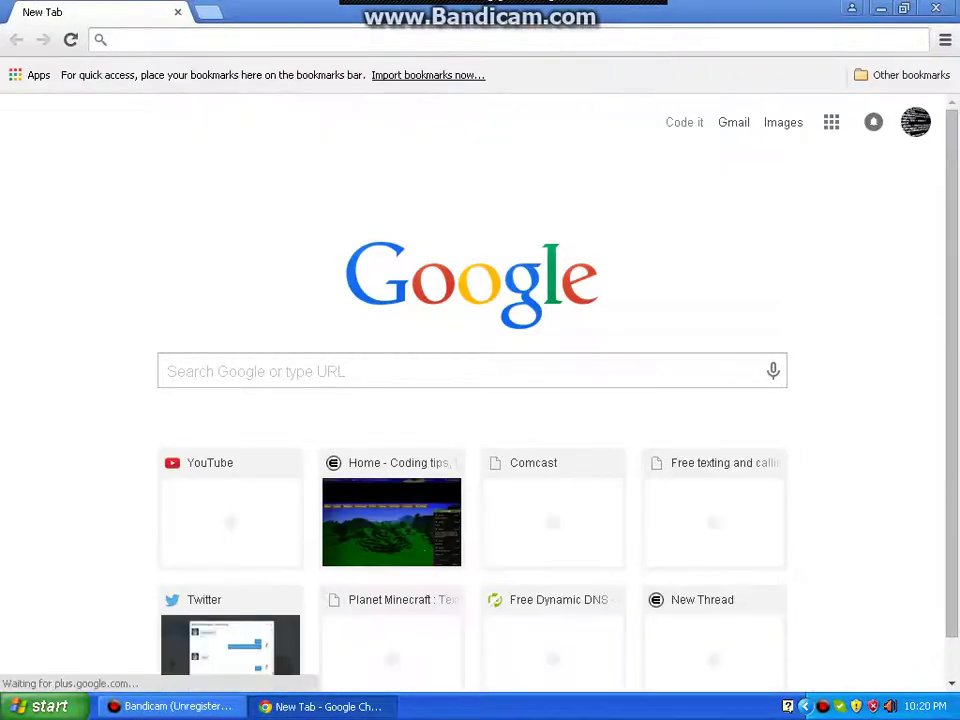
type("mcmyadmin")
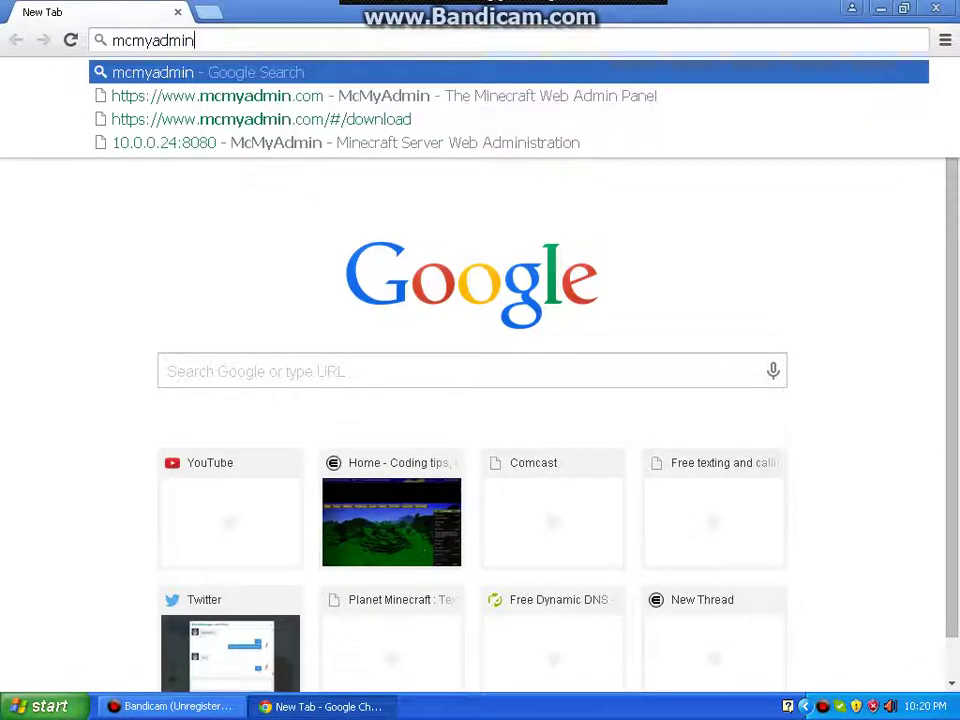
key("Return")
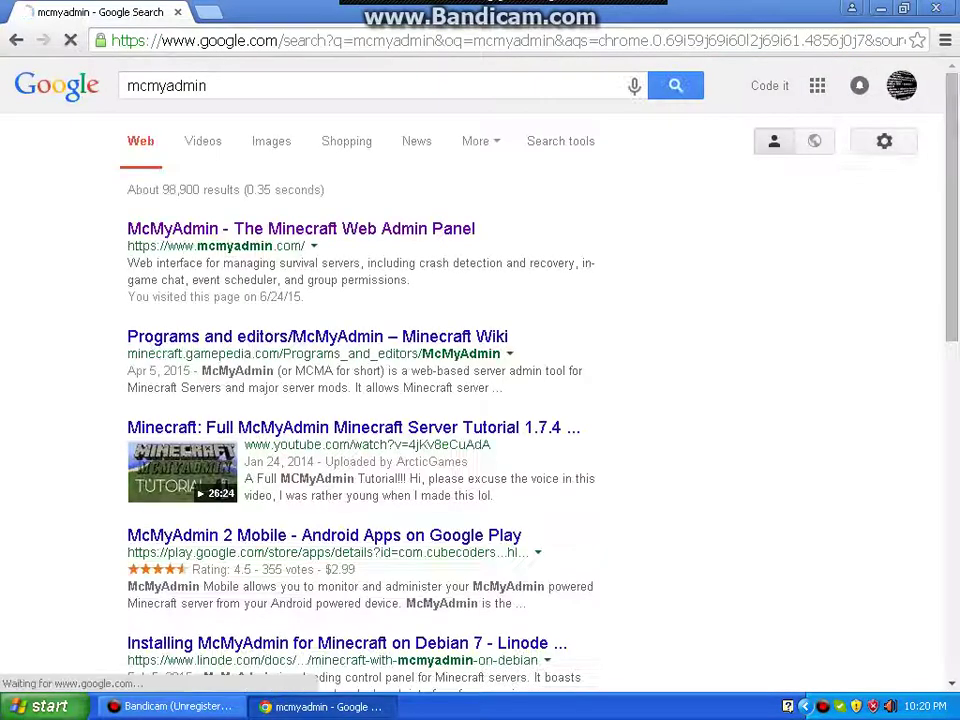
left_click(301, 229)
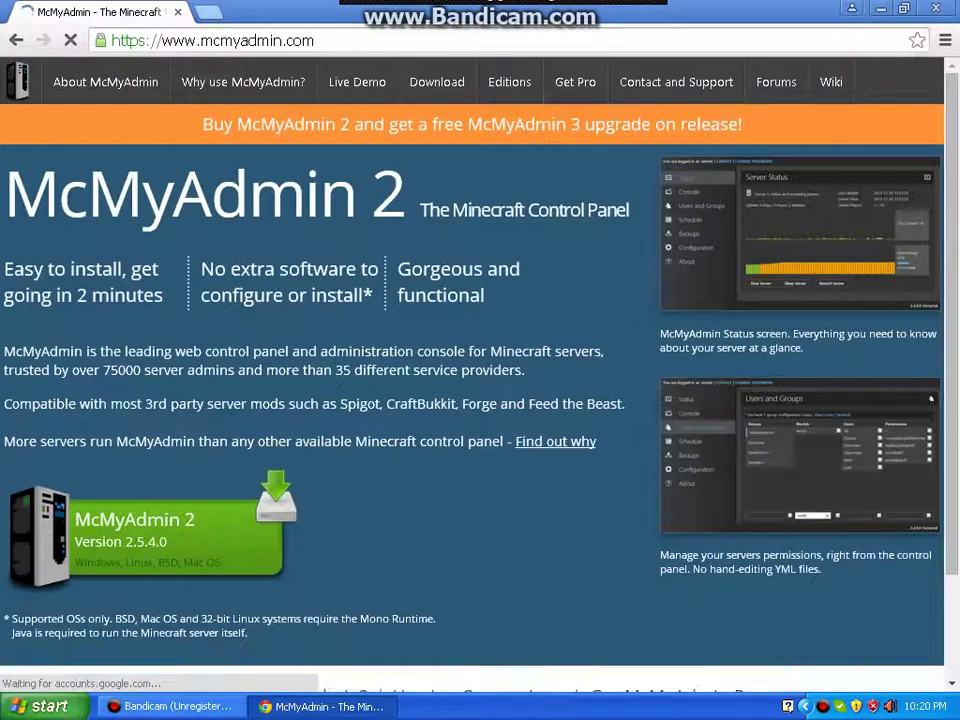
left_click_drag(322, 41, 108, 41)
left_click(330, 41)
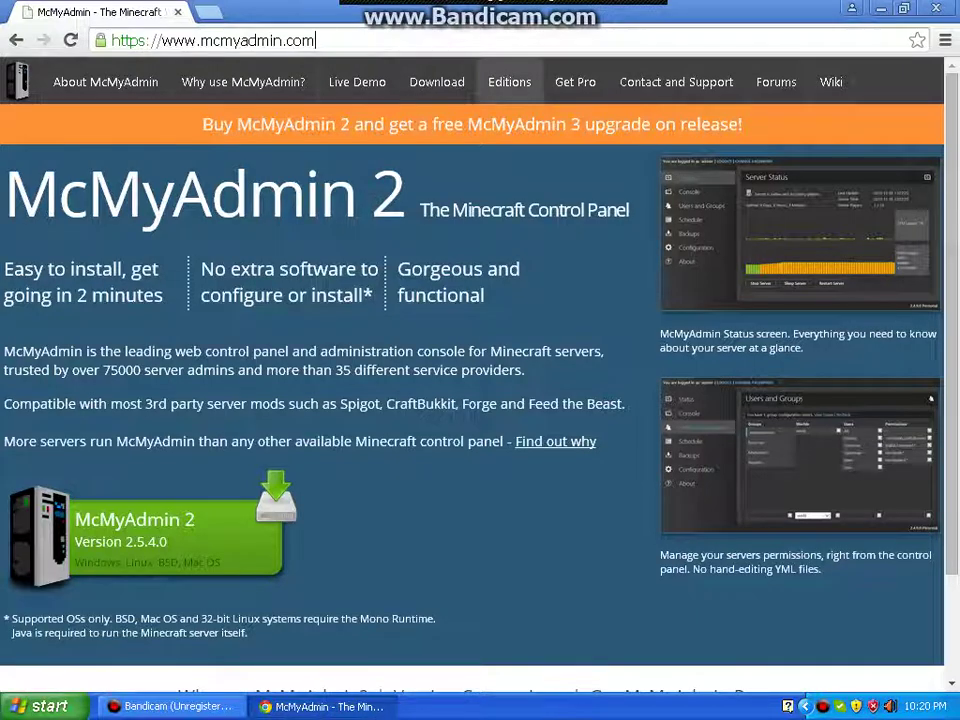
- Download the McMyAdmin 2 installer for Windows (32 and 64 bit), keep the file and run it
left_click(437, 82)
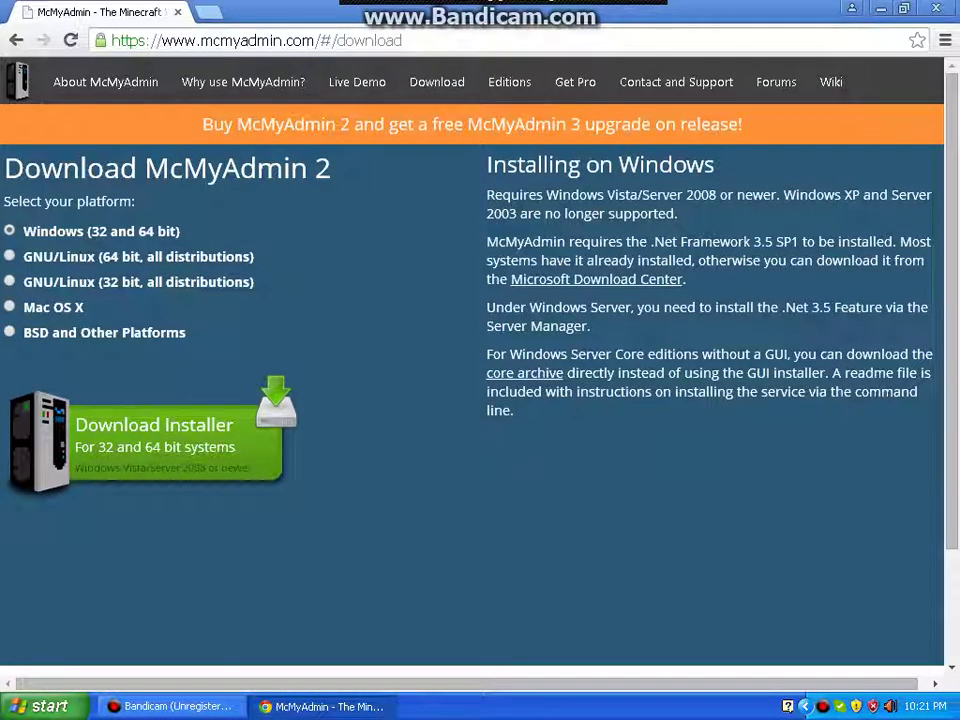
left_click(165, 440)
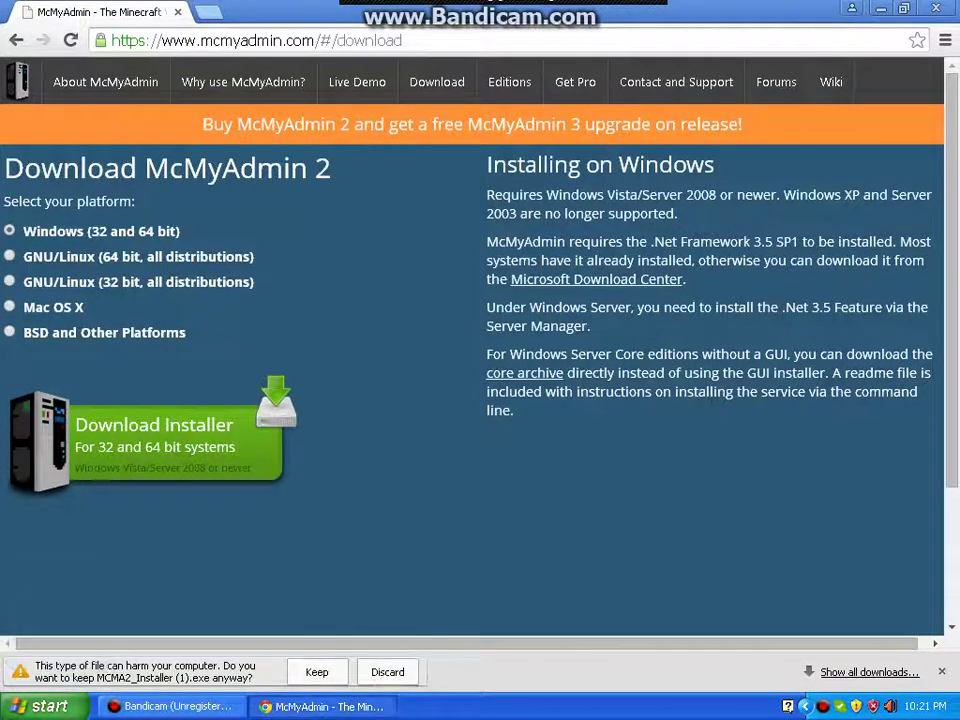
left_click(315, 669)
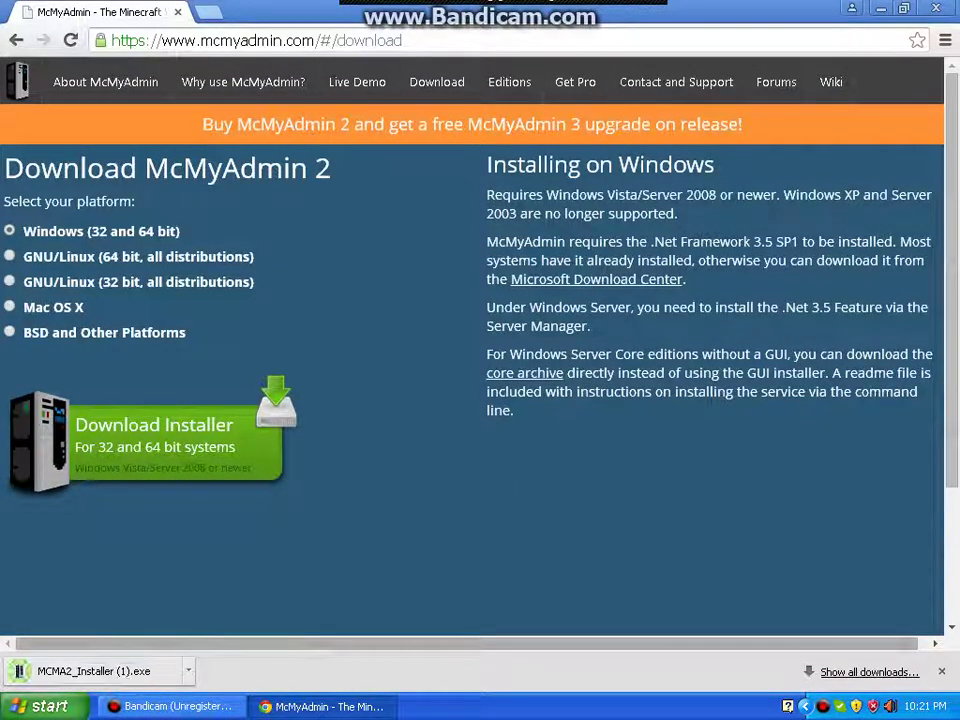
left_click(94, 671)
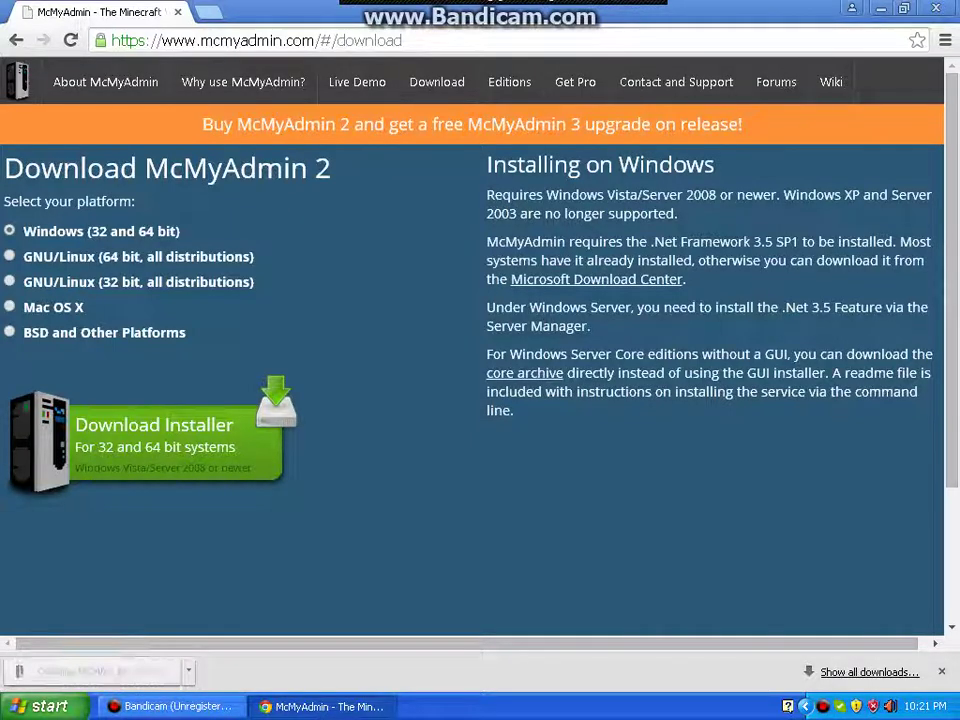
left_click(532, 371)
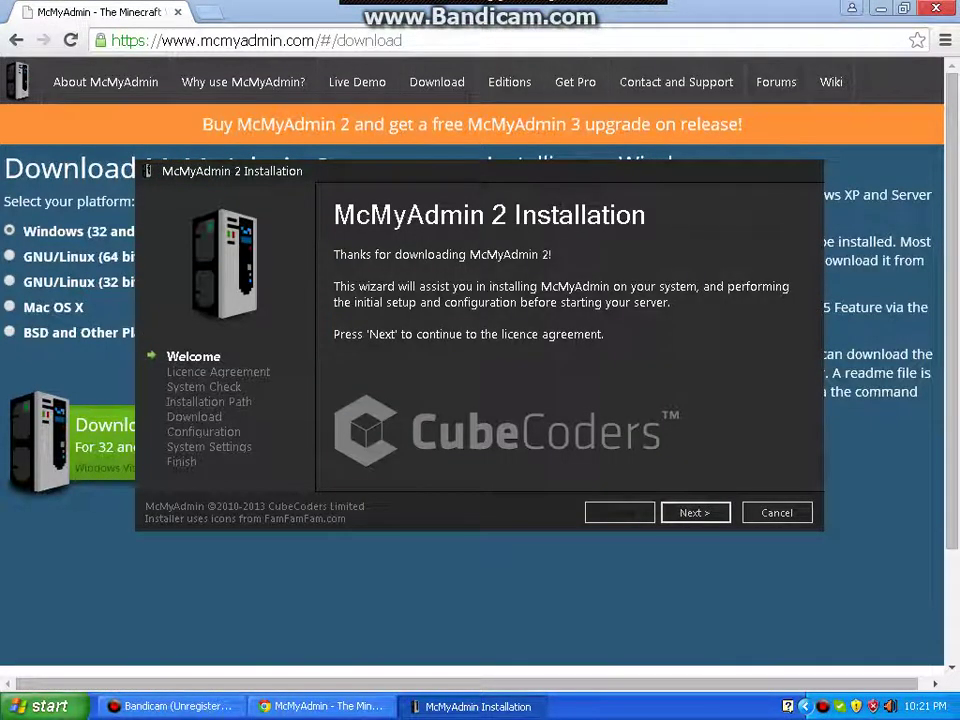
- Hide the browser, pass the installer's welcome page and accept the McMyAdmin 2 licence agreement
left_click(881, 8)
left_click(695, 513)
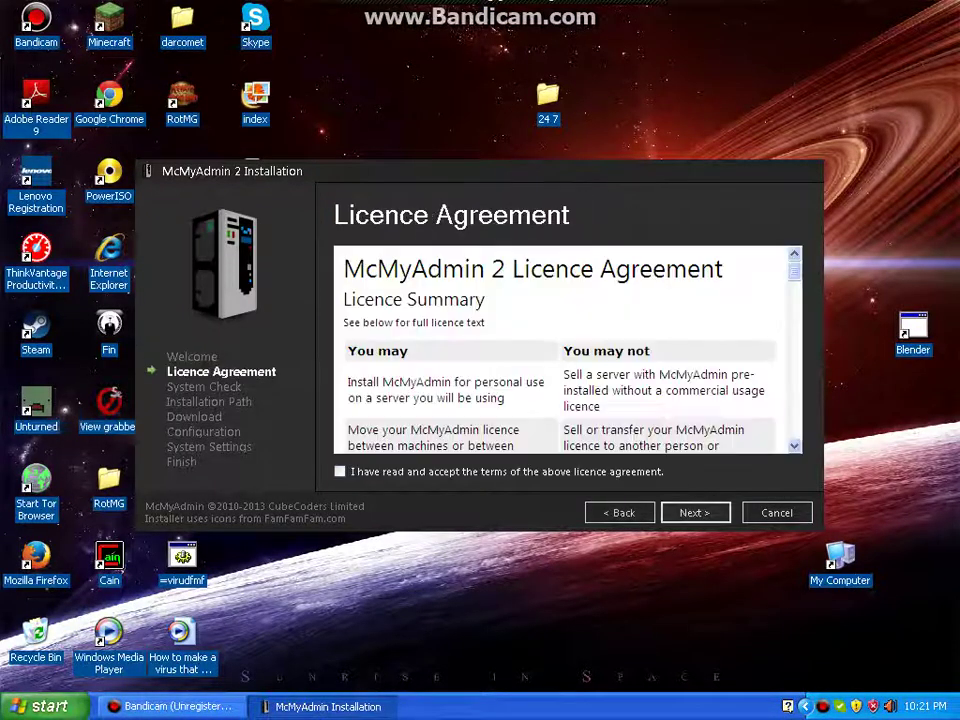
left_click(340, 472)
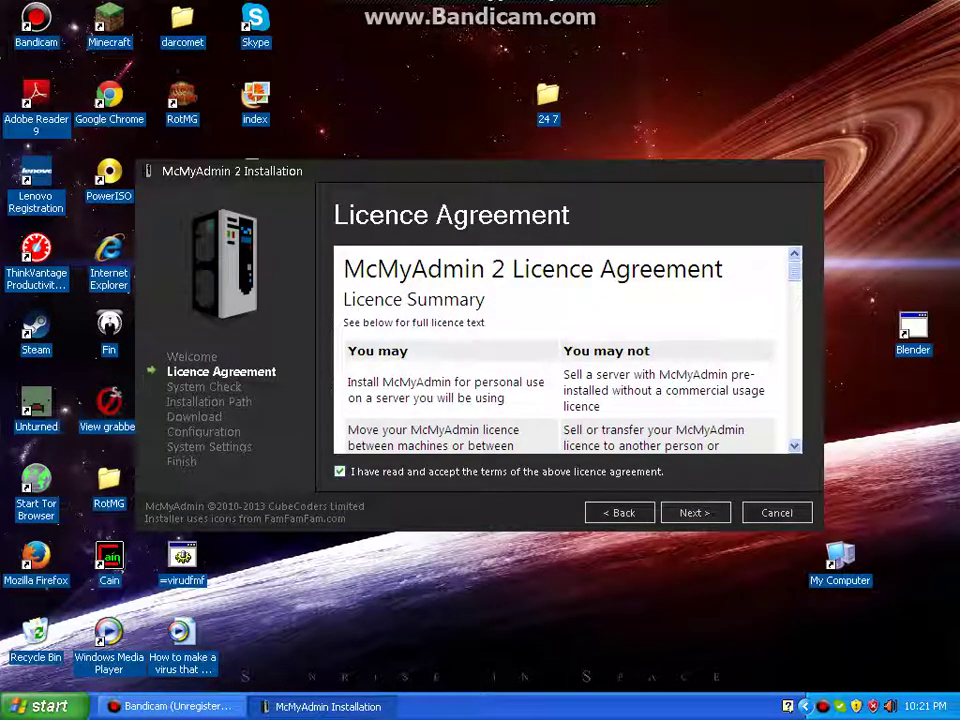
key("Return")
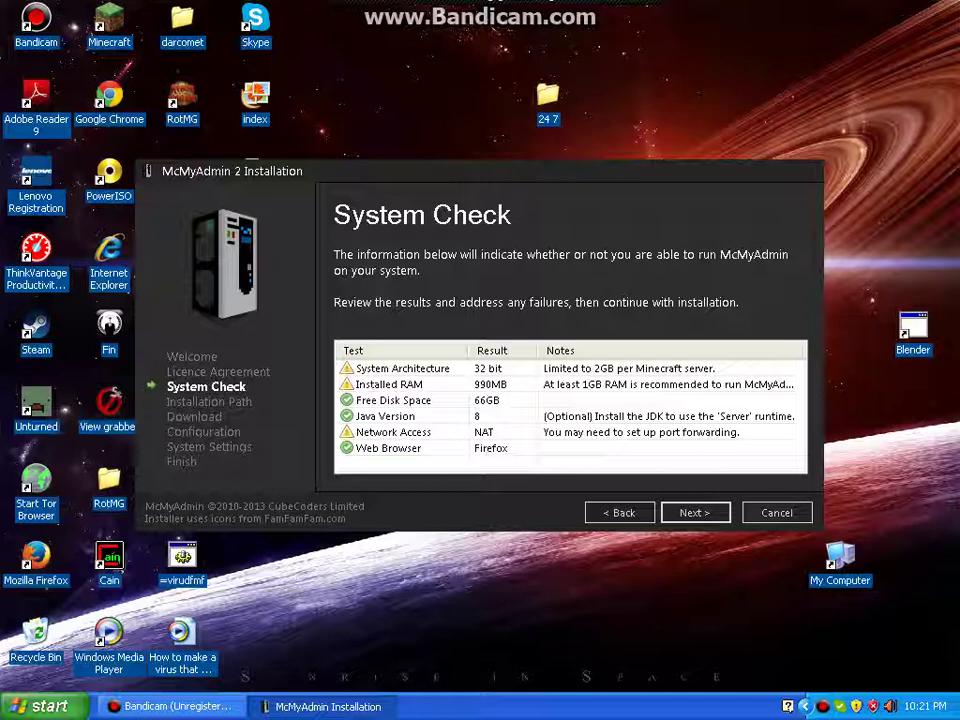
- Continue past the system check, keep the default installation path and skip downloading in favour of the existing installation
key("Return")
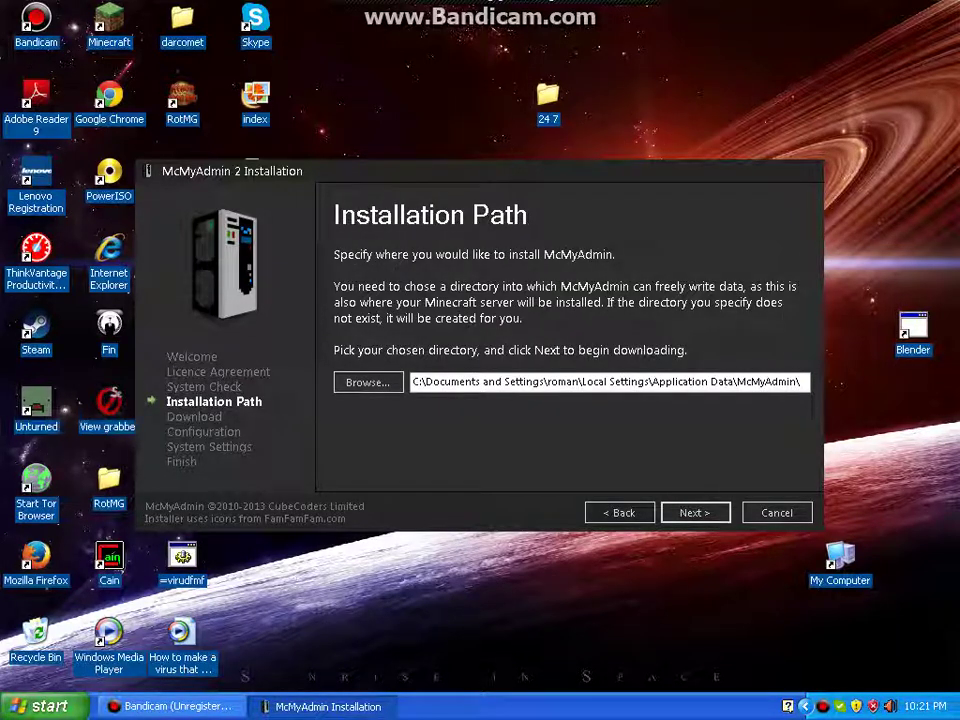
key("Return")
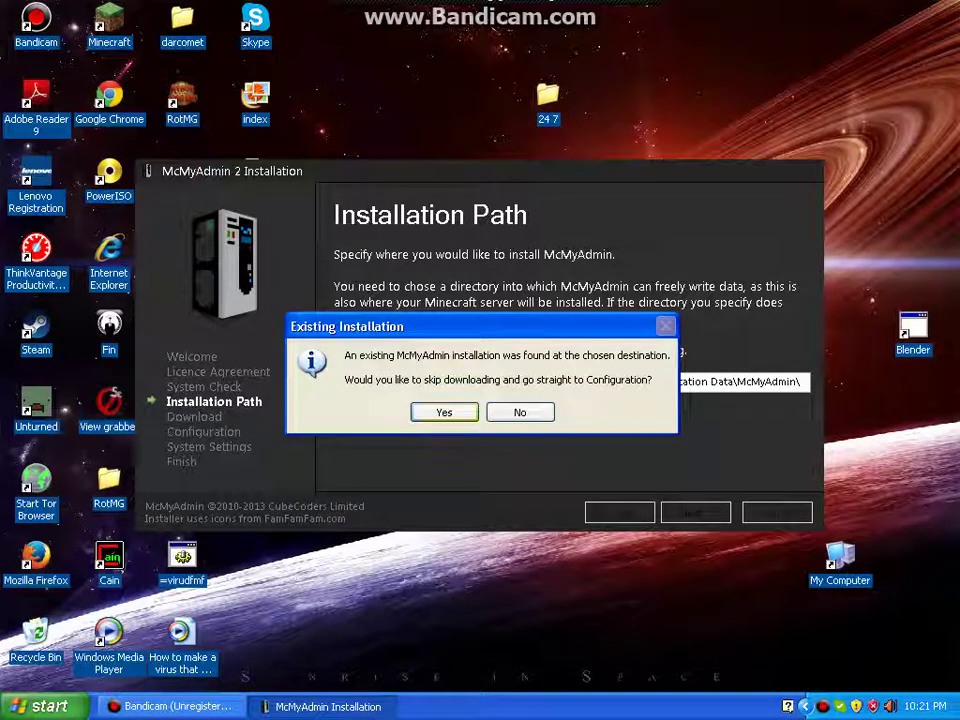
key("Return")
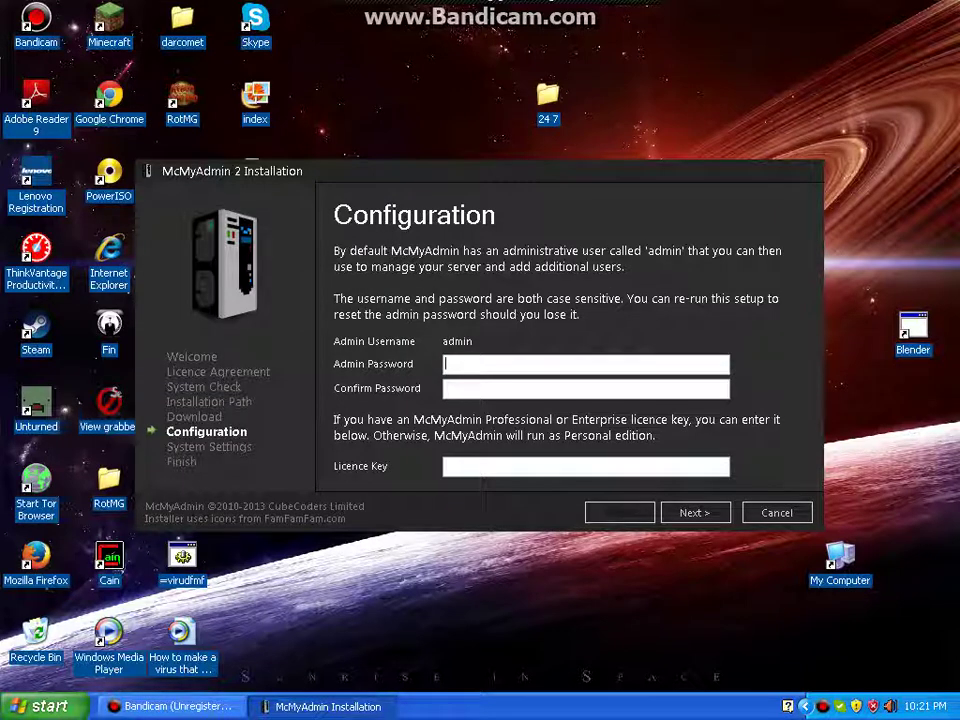
- Try to set a short admin password by filling in the Admin Password and Confirm Password fields
type("••••")
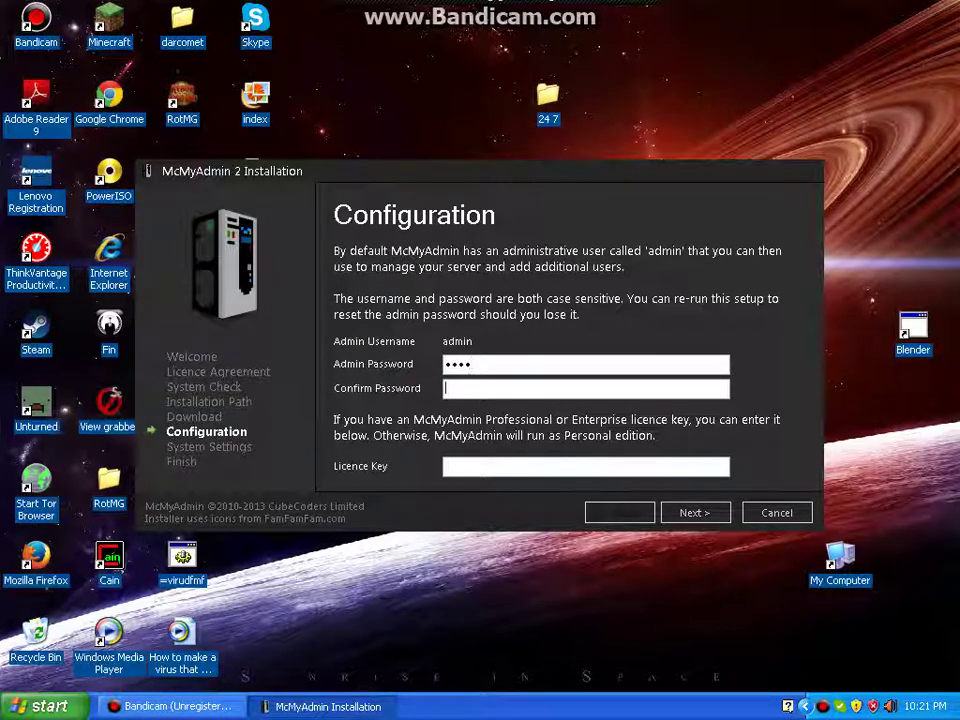
key("Tab")
type("••••")
left_click(695, 513)
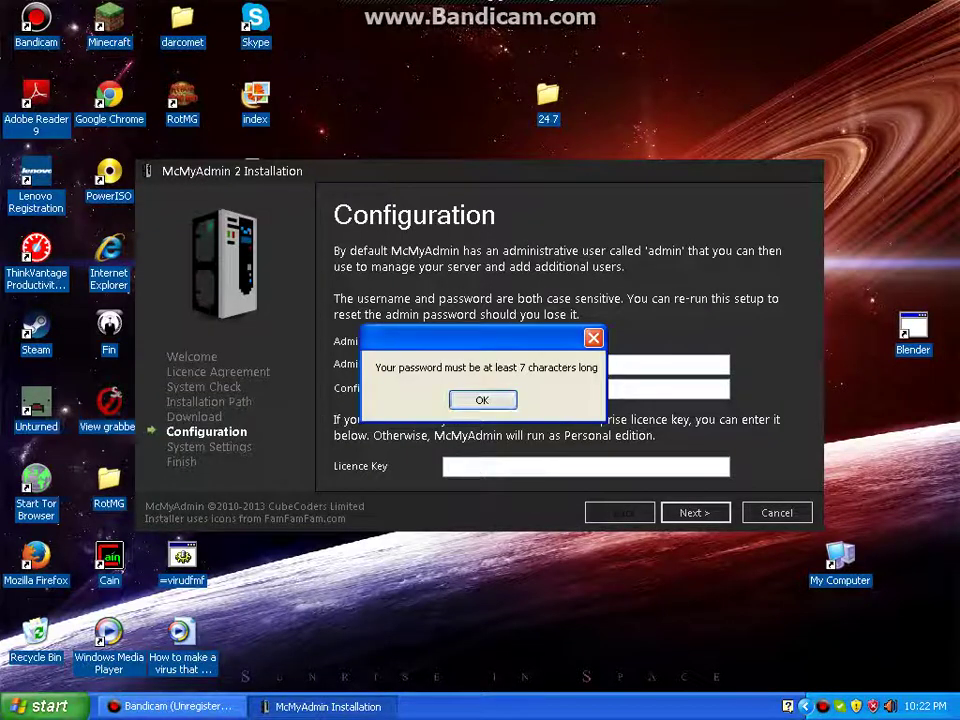
key("Return")
- Try to submit a longer admin password together with its confirmation
type("••••••••••")
key("Tab")
type("••••••••••")
key("Return")
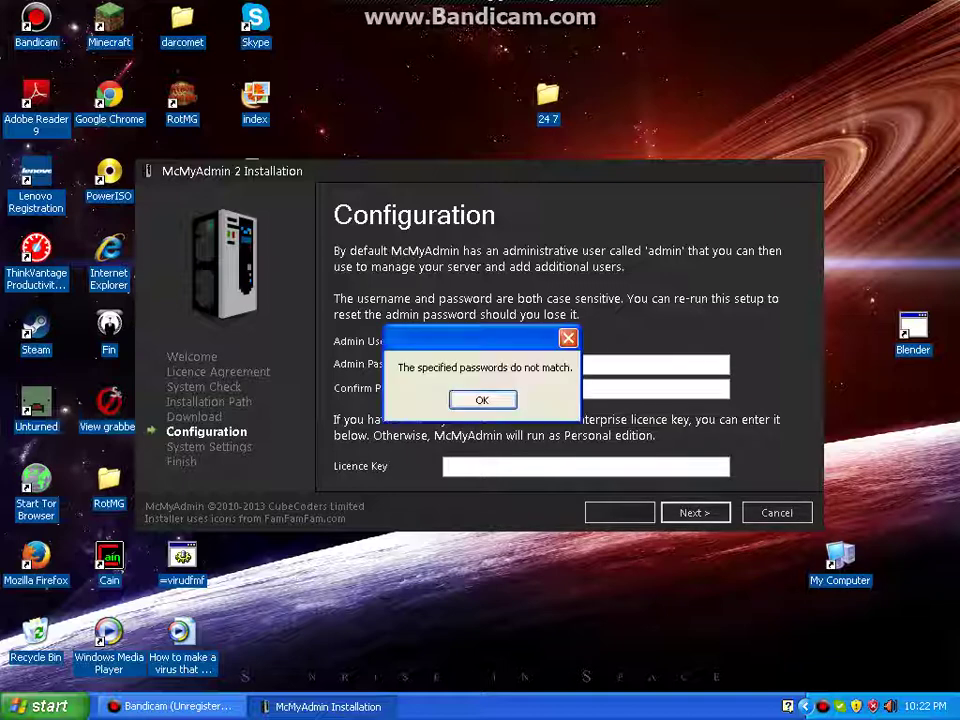
- Re-enter the admin password and its confirmation, and agree to continue with a weak password
key("Return")
key("Tab")
key("Tab")
type("••••••••••••••••••••••••••••")
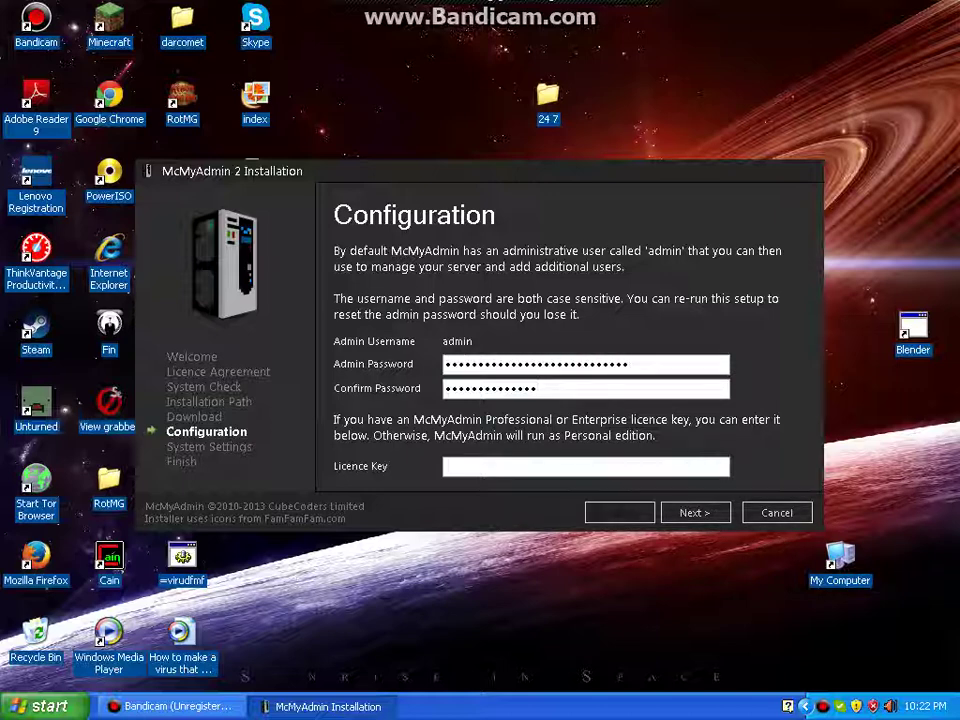
key("Tab")
type("••••")
key("BackSpace")
key("BackSpace")
key("BackSpace")
type("•••••••••••••••••••••••••••")
key("Return")
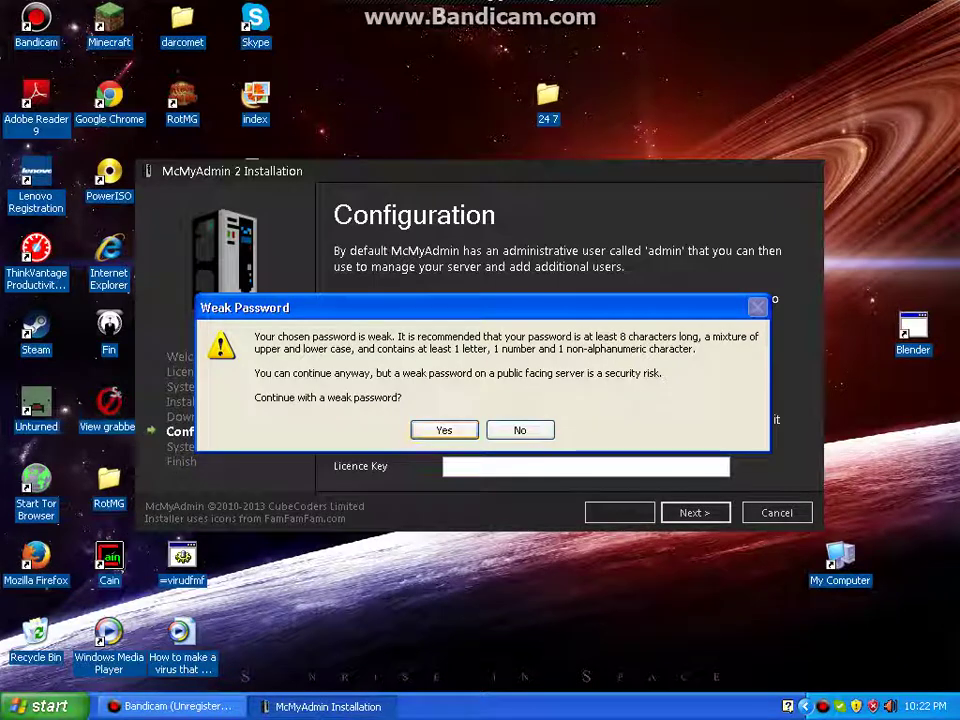
key("Return")
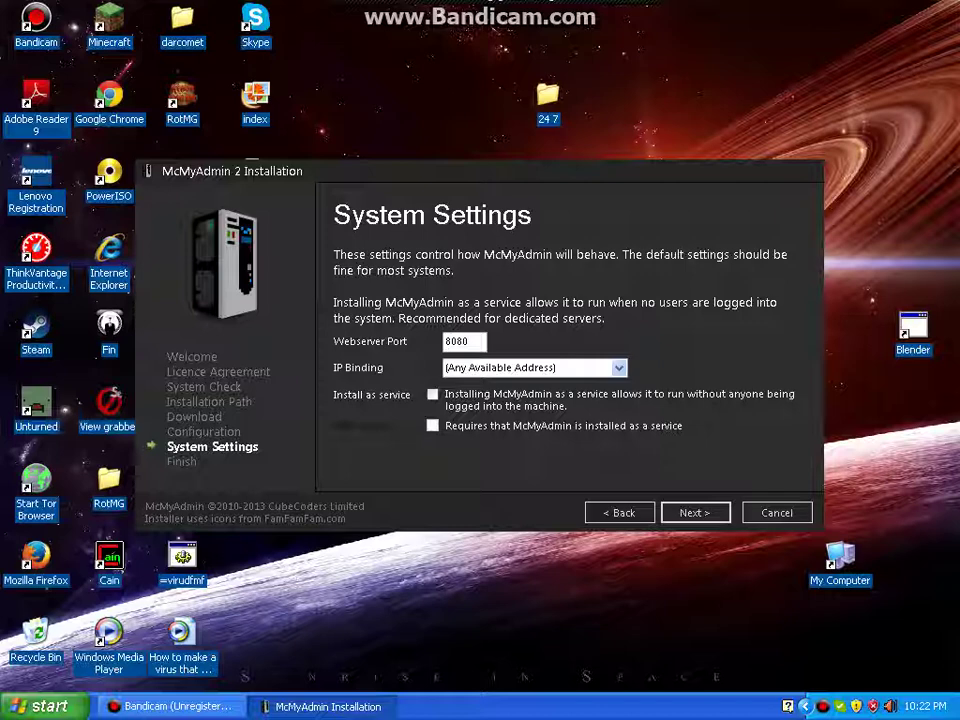
- Set the McMyAdmin web server's IP binding to 10.0.0.24 in the system settings
left_click(619, 368)
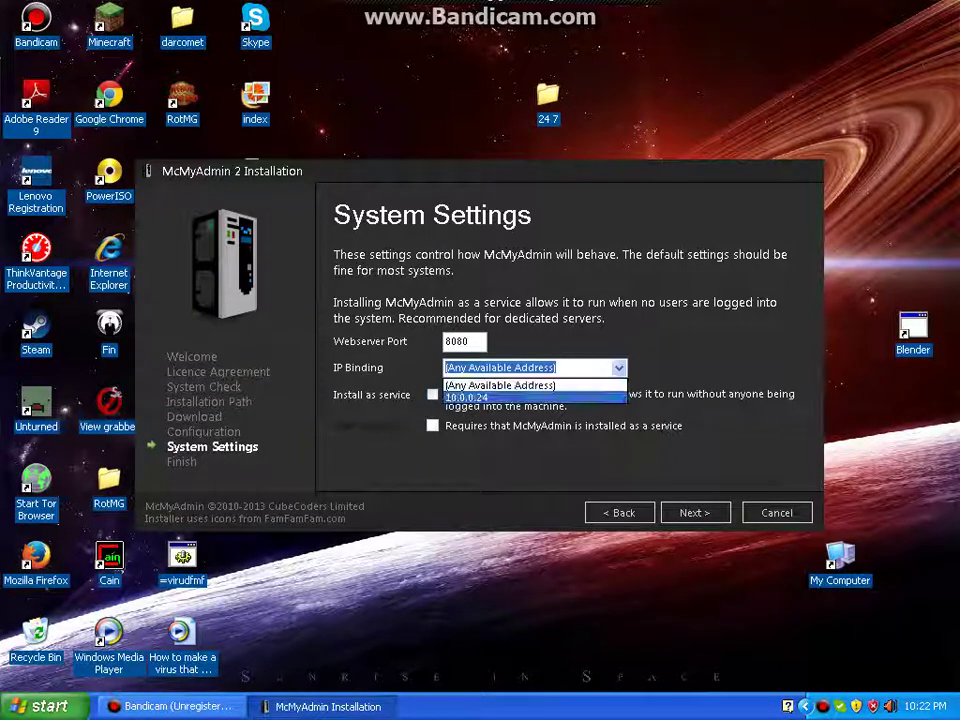
left_click(486, 398)
- Open a Command Prompt with color f0 and a cleared screen, and display the network configuration with ipconfig
key("super")
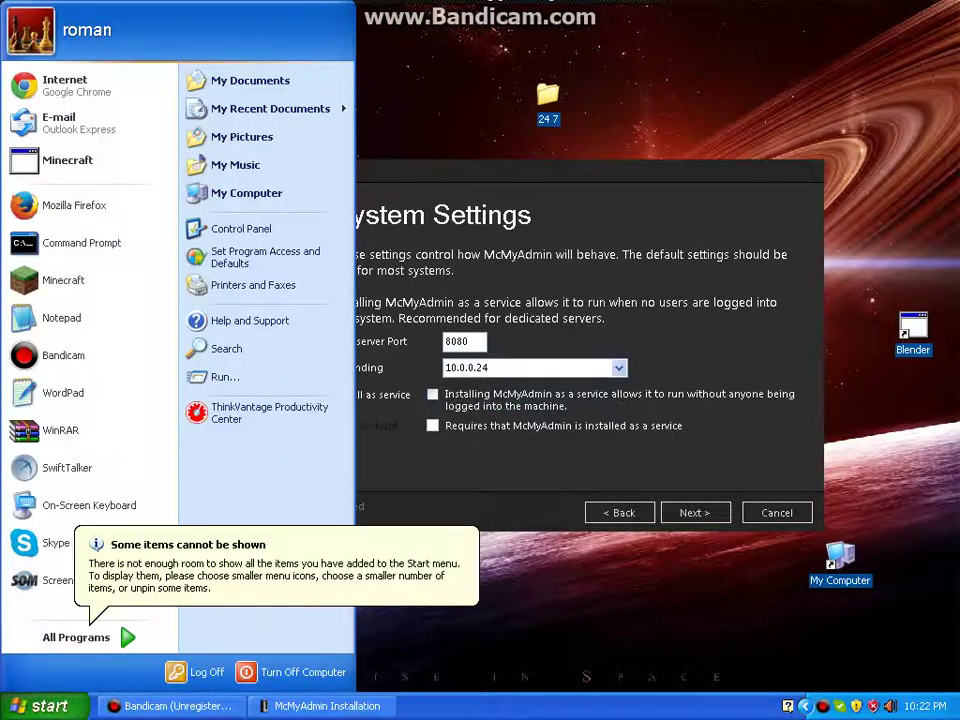
left_click(81, 243)
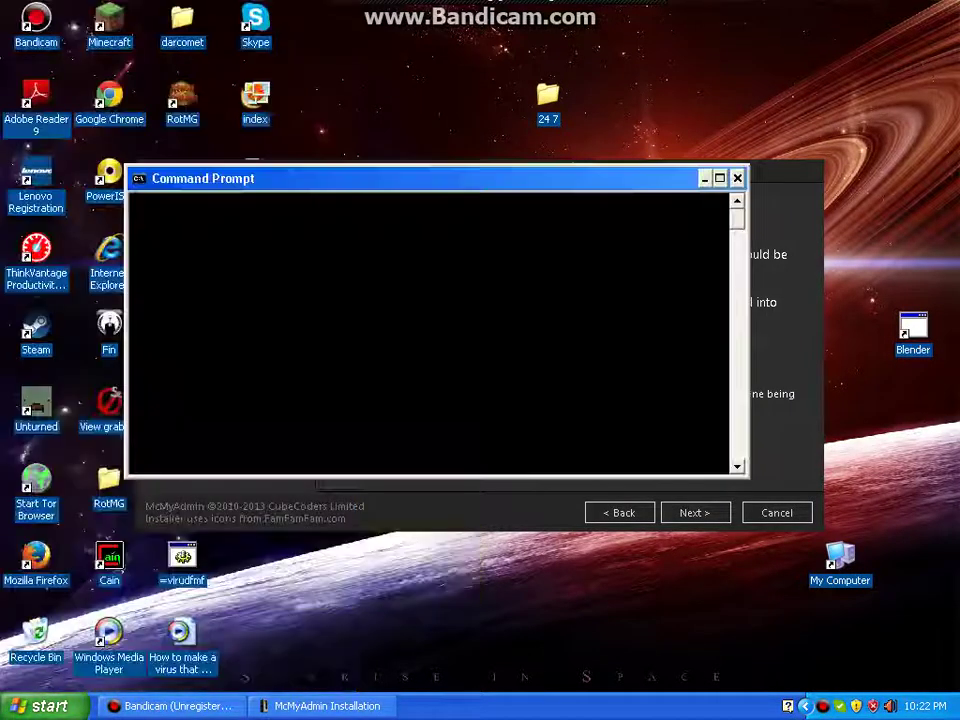
type("color f0")
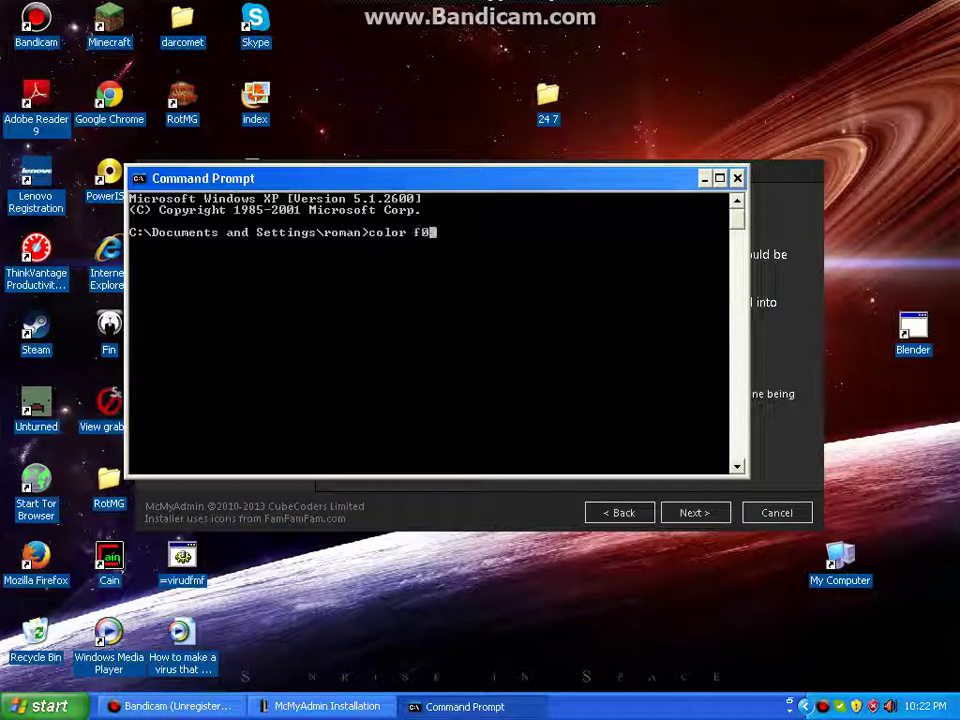
key("Return")
type("cls")
key("Return")
type("ipconfig")
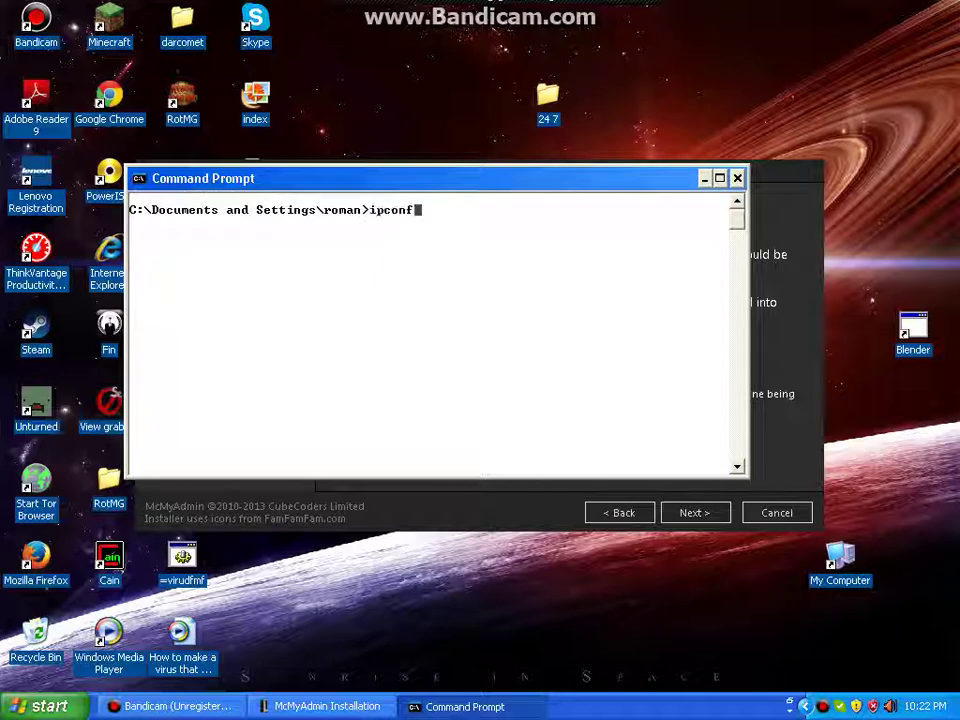
key("Return")
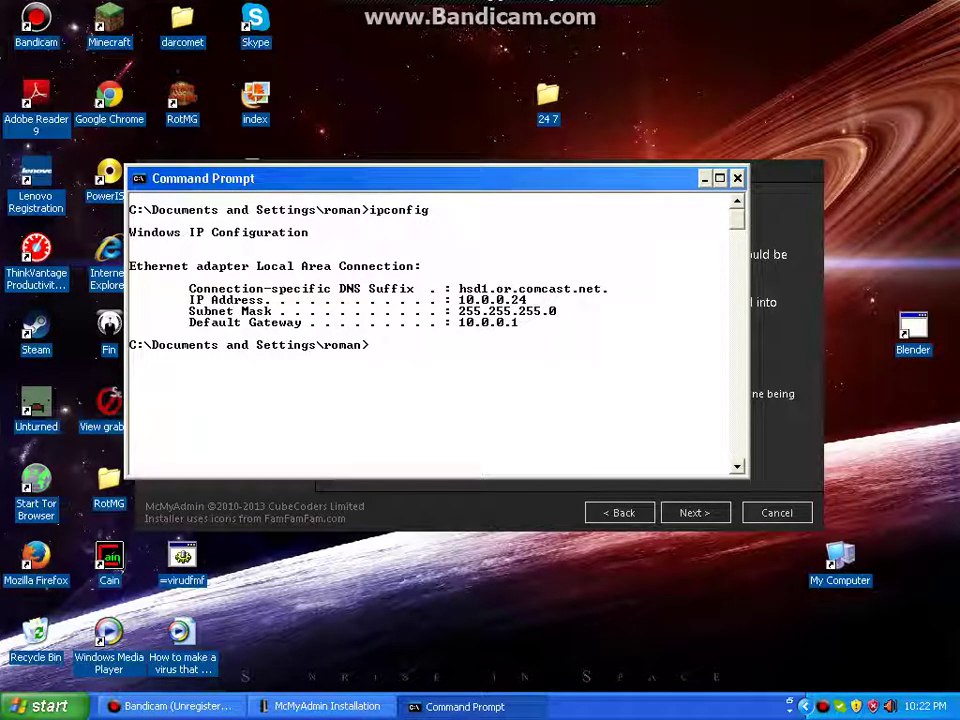
- Close the Command Prompt, enable installing McMyAdmin as a service with start on boot, and finish setup with McMyAdmin starting
left_click(738, 178)
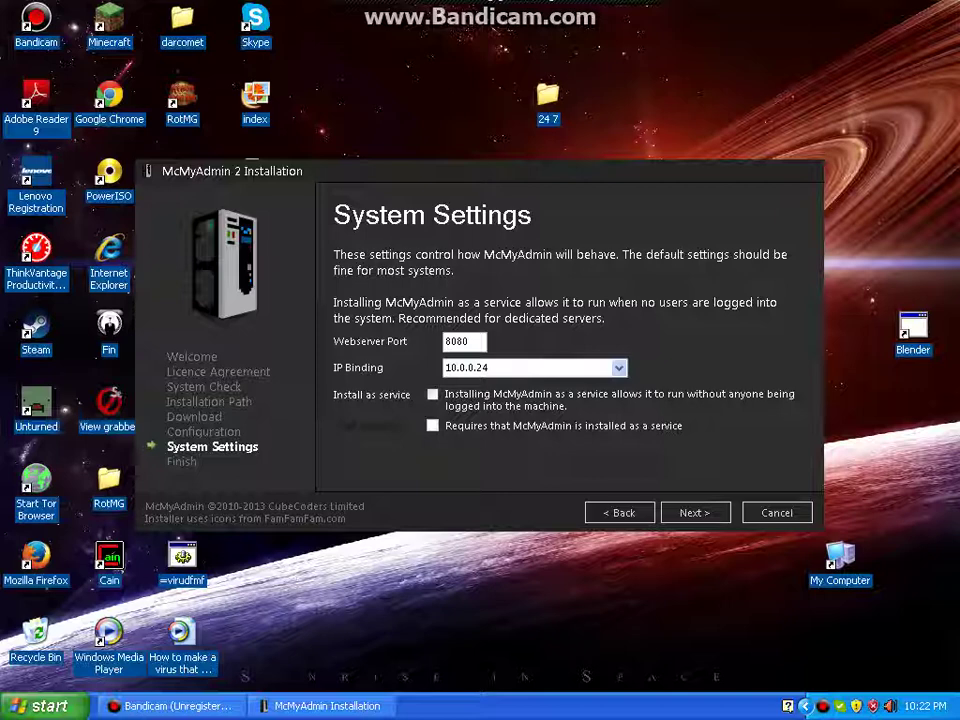
left_click(405, 396)
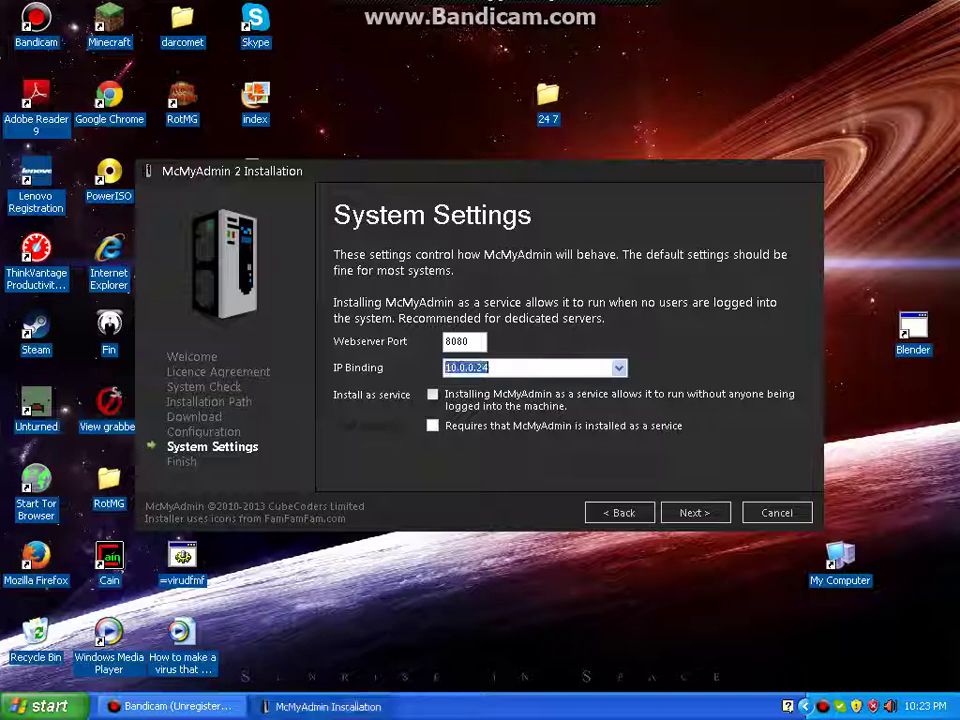
left_click(433, 394)
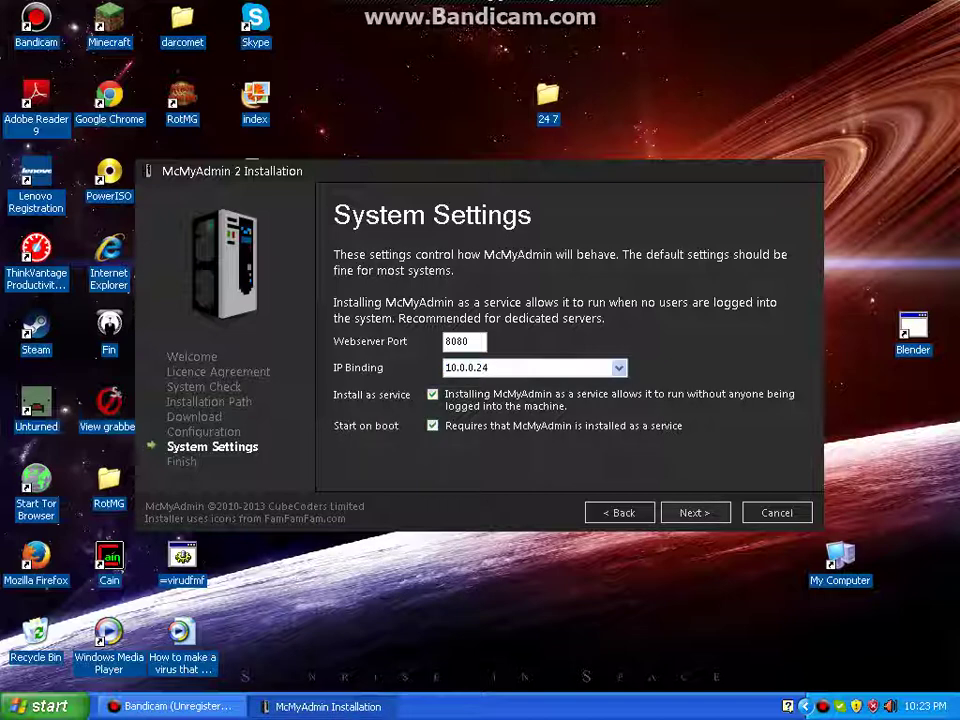
left_click(695, 512)
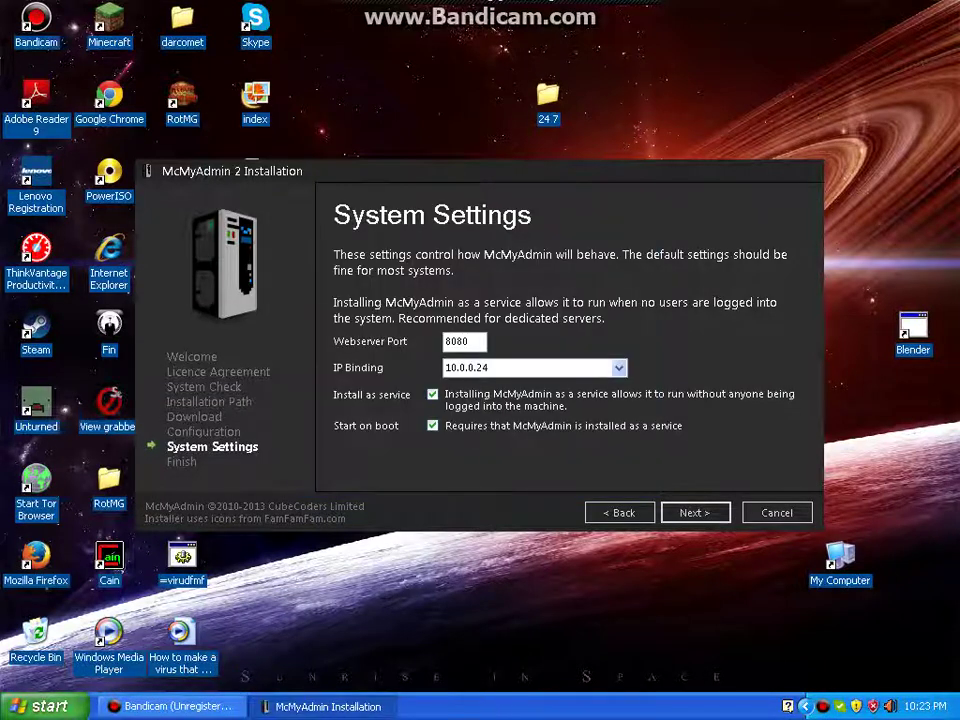
key("Return")
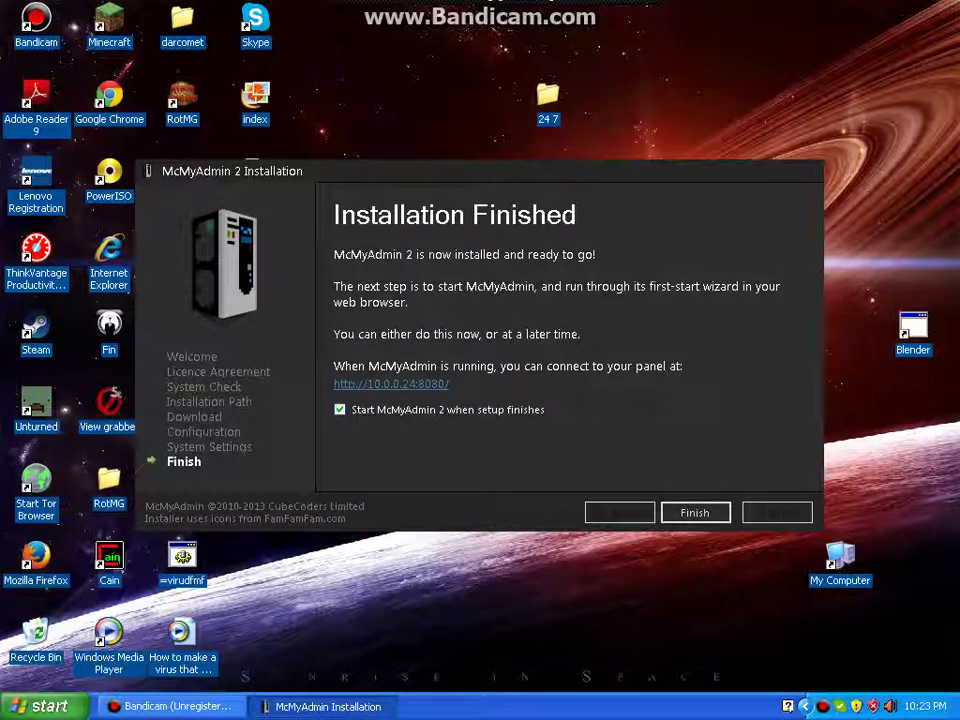
key("Return")
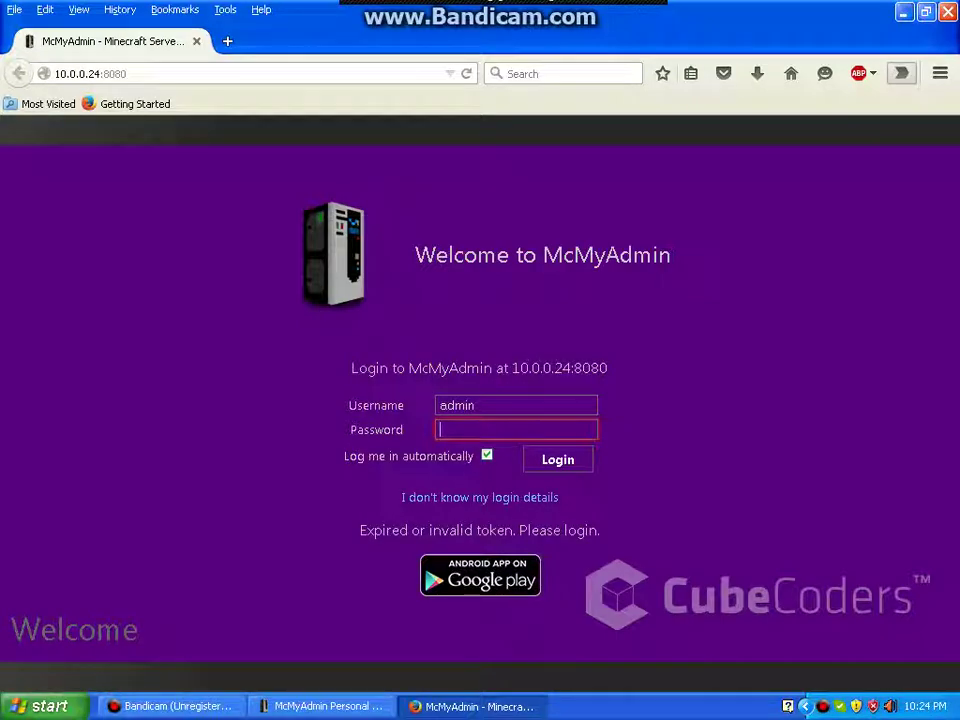
- Close the new McMyAdmin login page and console, and start McMyAdmin from the desktop folder "24 7" instead
key("alt+F4")
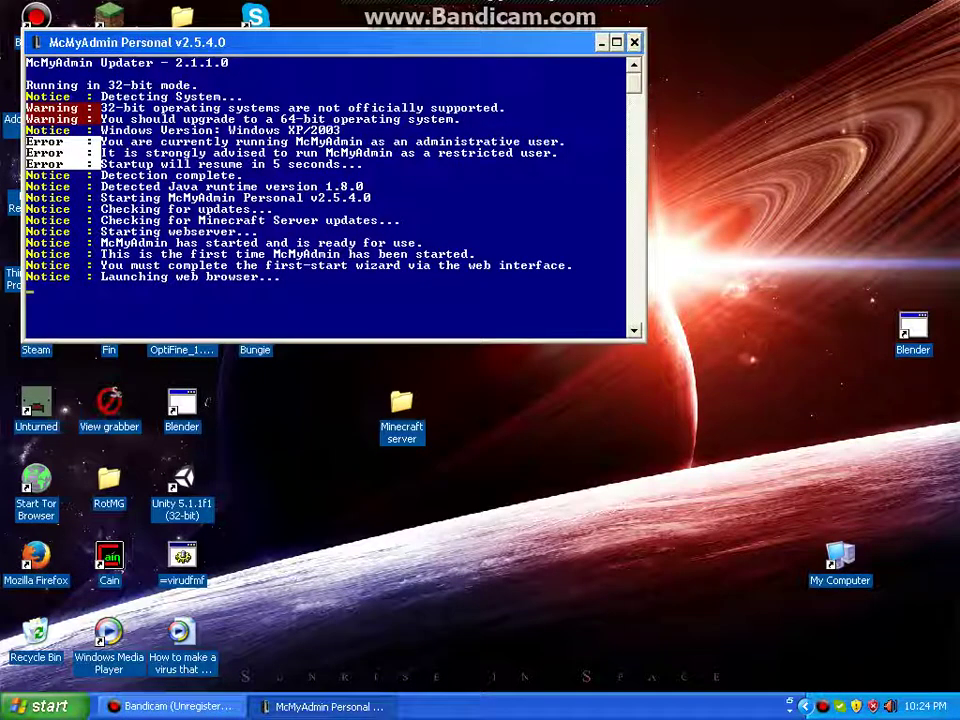
key("alt+F4")
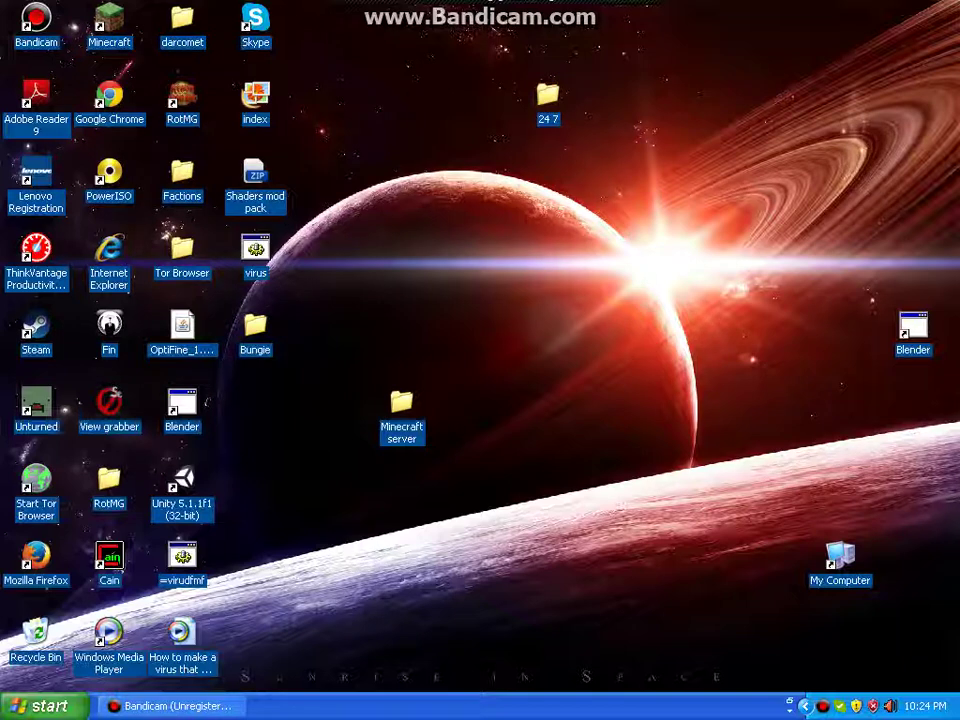
double_click(547, 97)
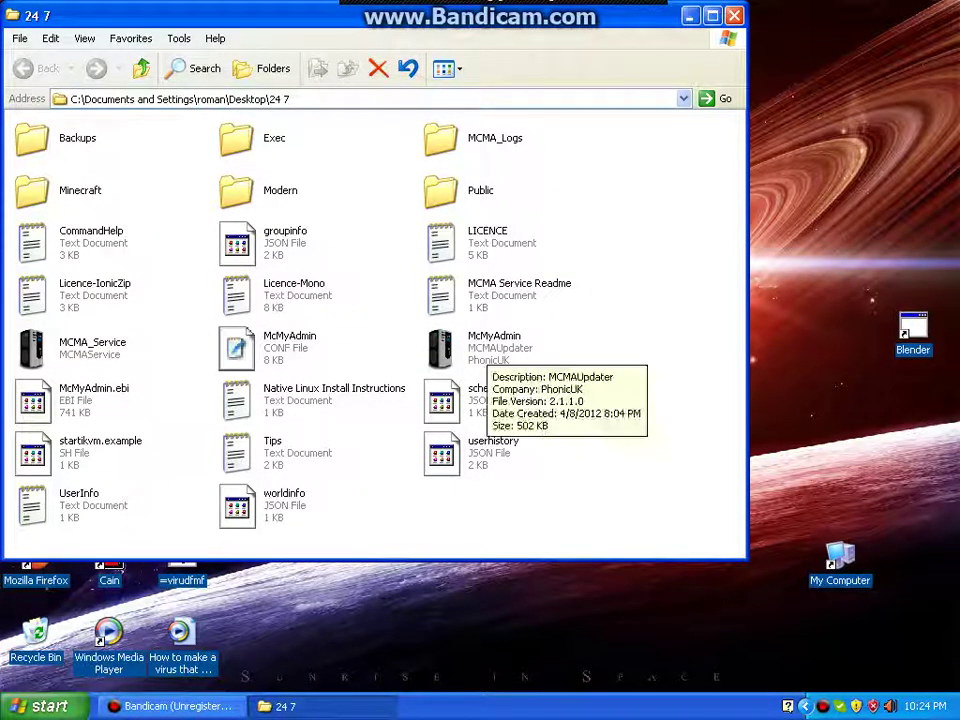
double_click(485, 348)
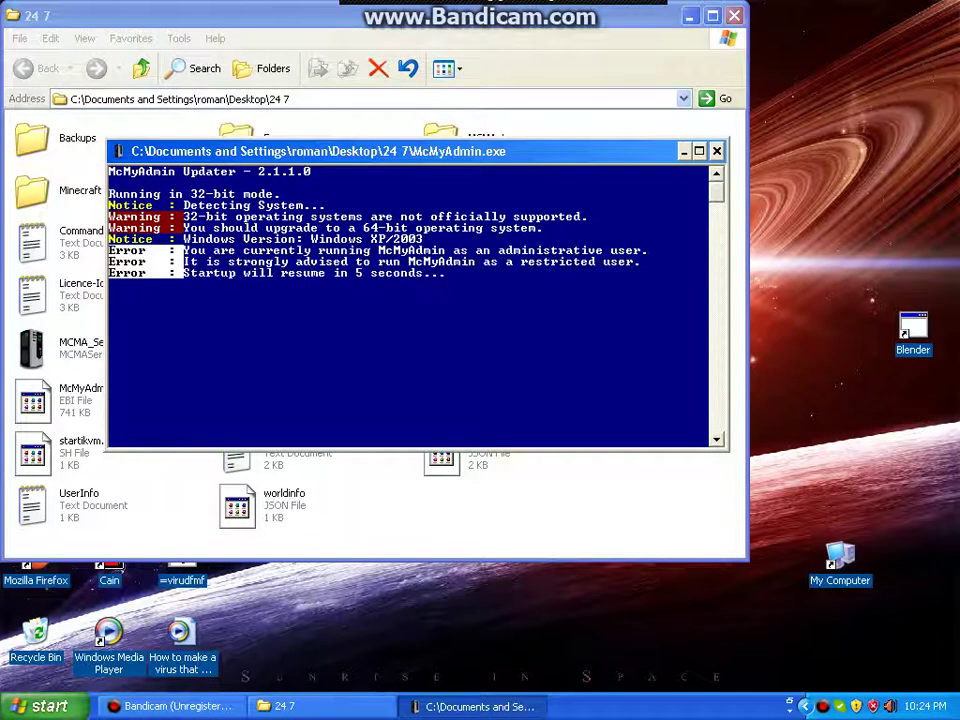
left_click(734, 15)
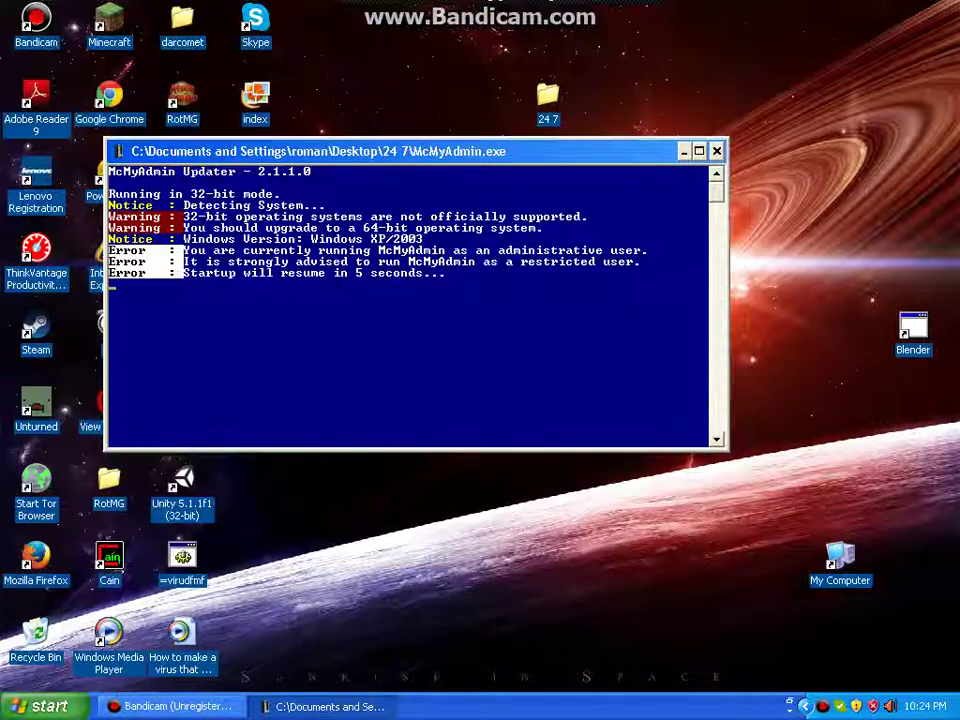
- Switch to Google Chrome and load the McMyAdmin panel at 10.0.0.24:8080
double_click(110, 97)
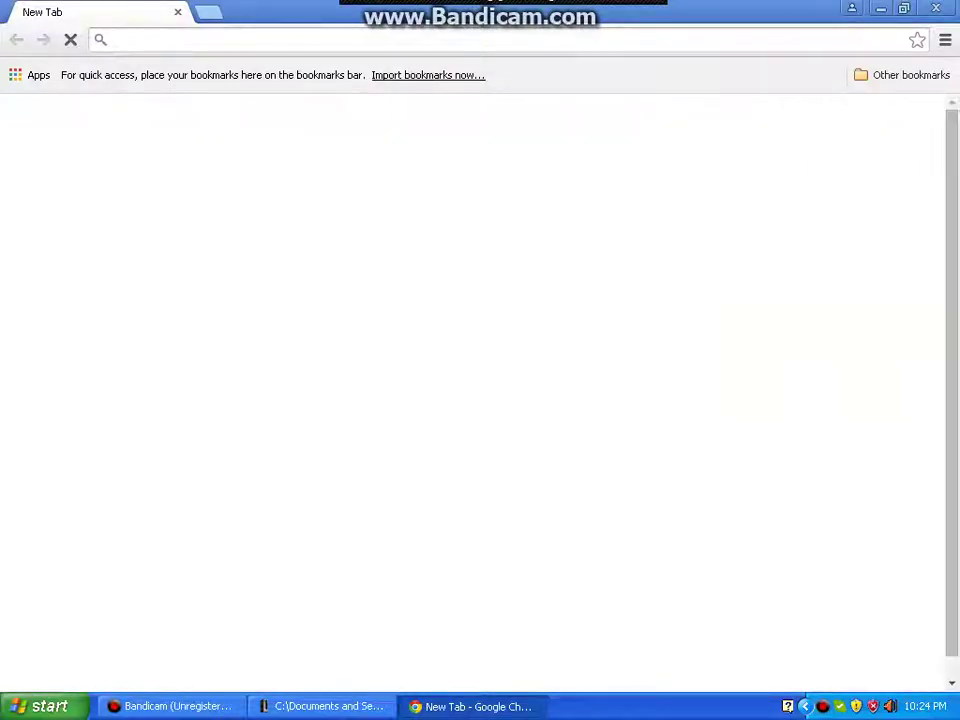
type("10")
key("Return")
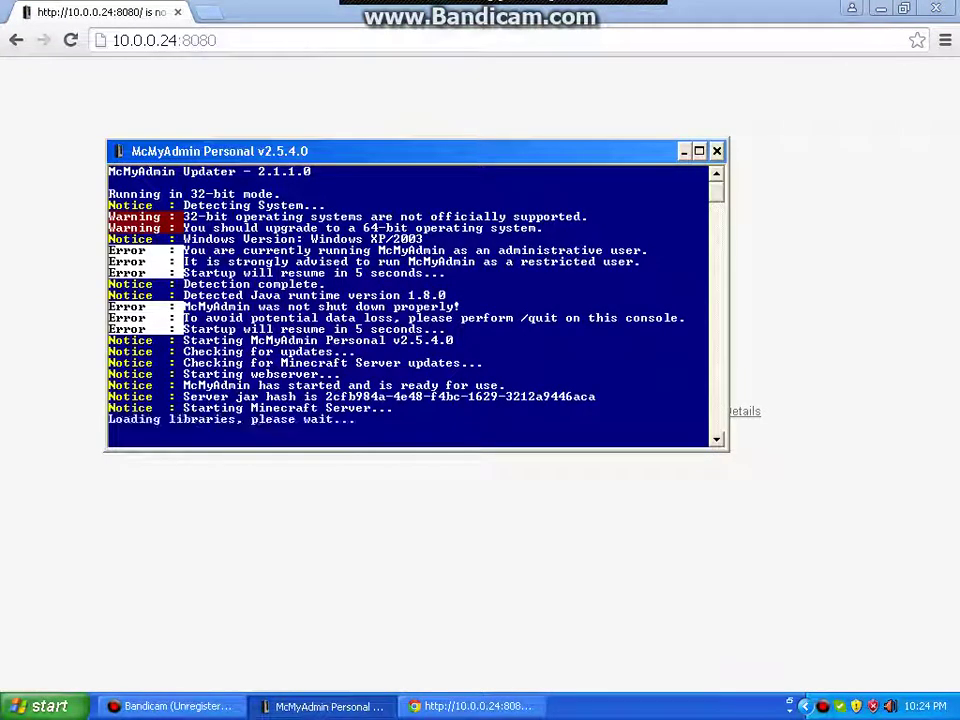
key("alt+Tab")
key("Return")
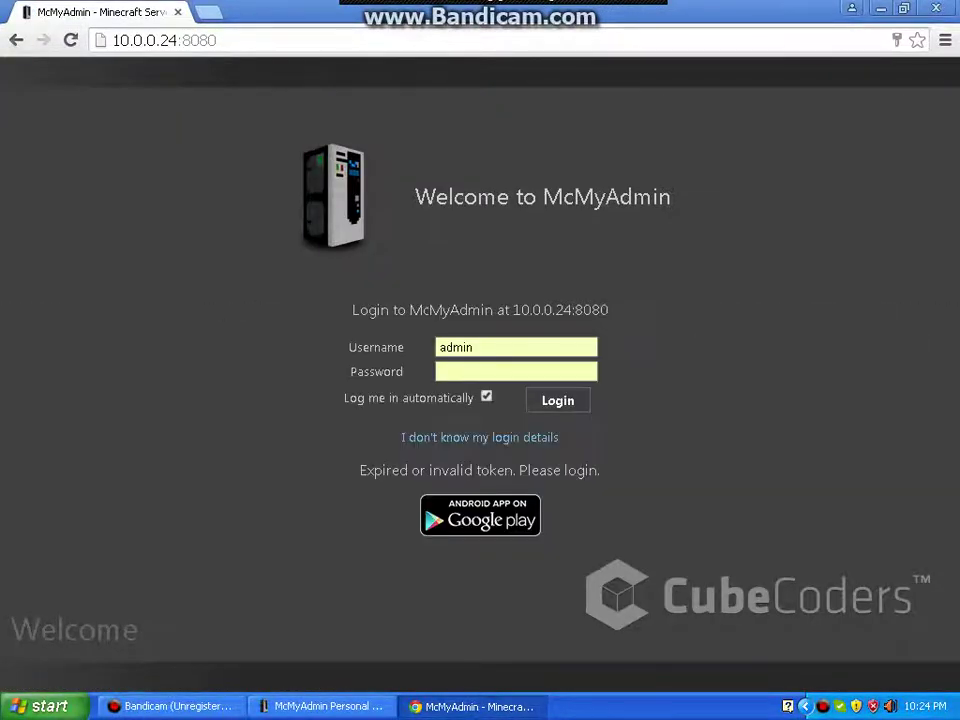
- Enter the admin account's password and log in to McMyAdmin
left_click(516, 371)
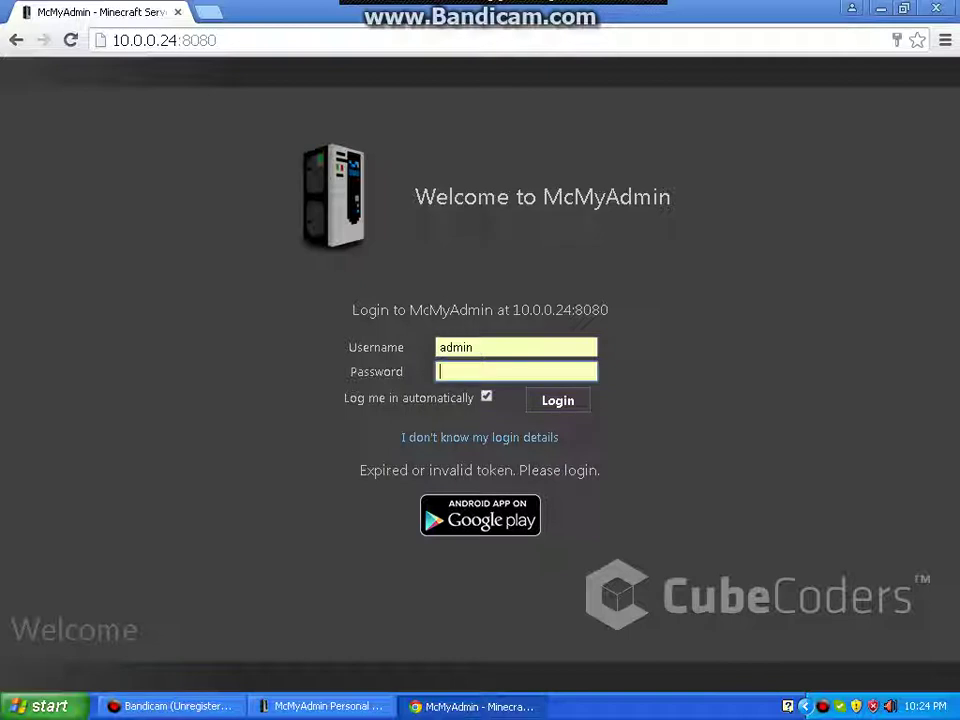
type("*******")
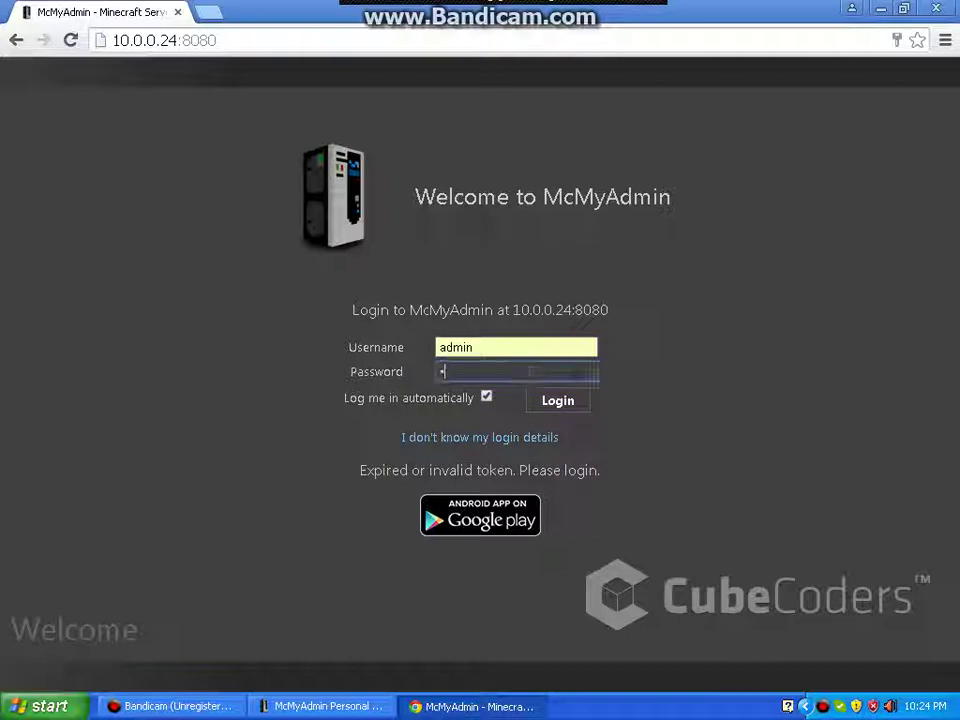
type("*****")
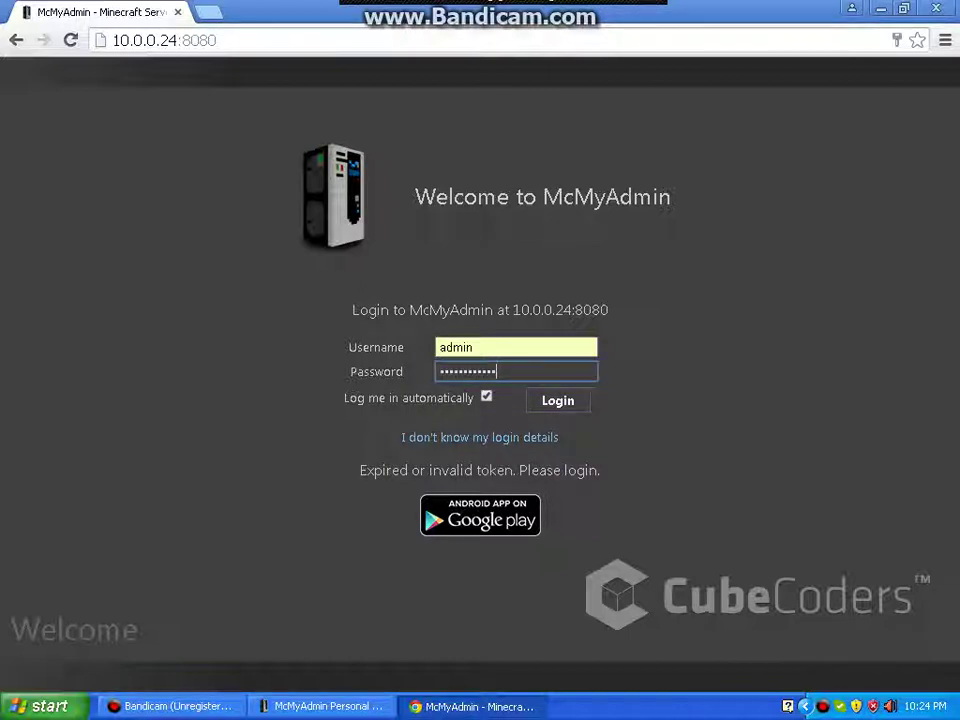
key("Return")
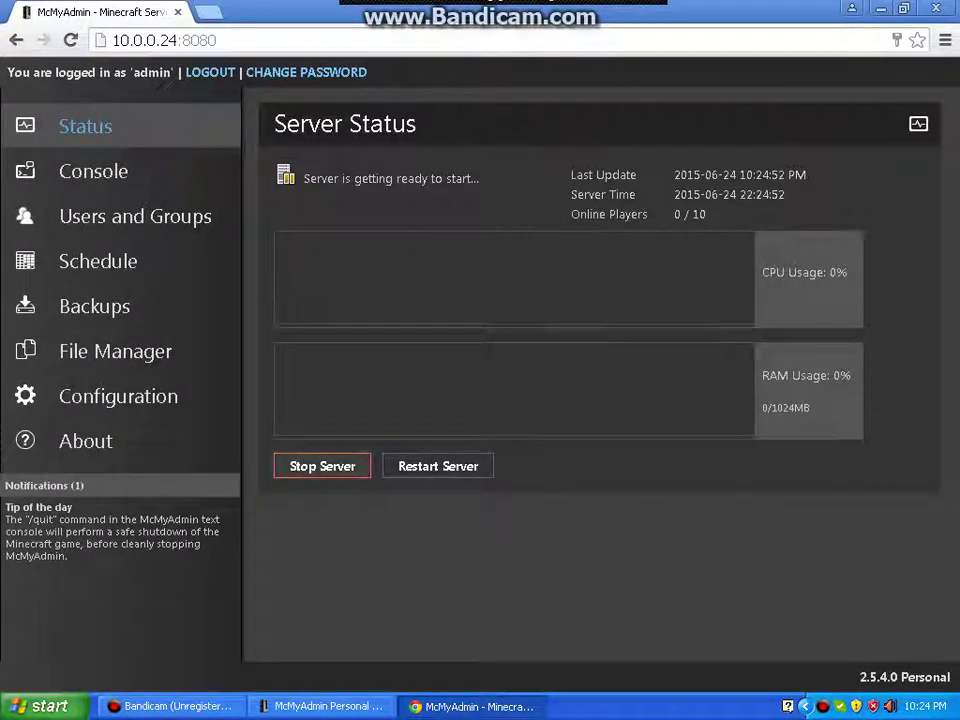
- Stop the Minecraft server and go through the game configuration to its Server Settings
left_click(322, 466)
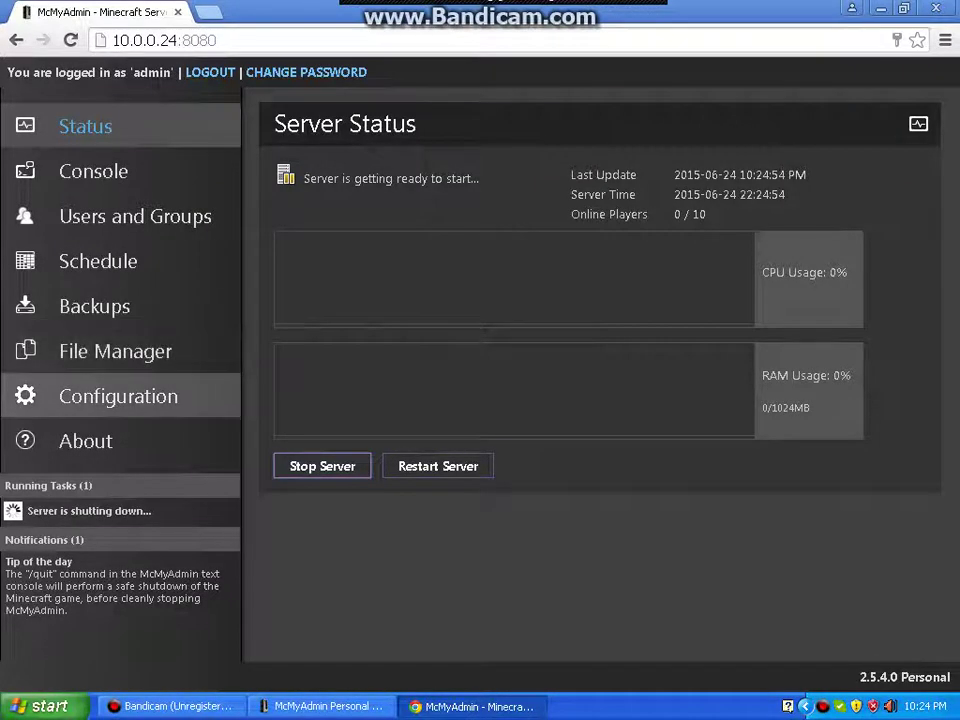
left_click(110, 396)
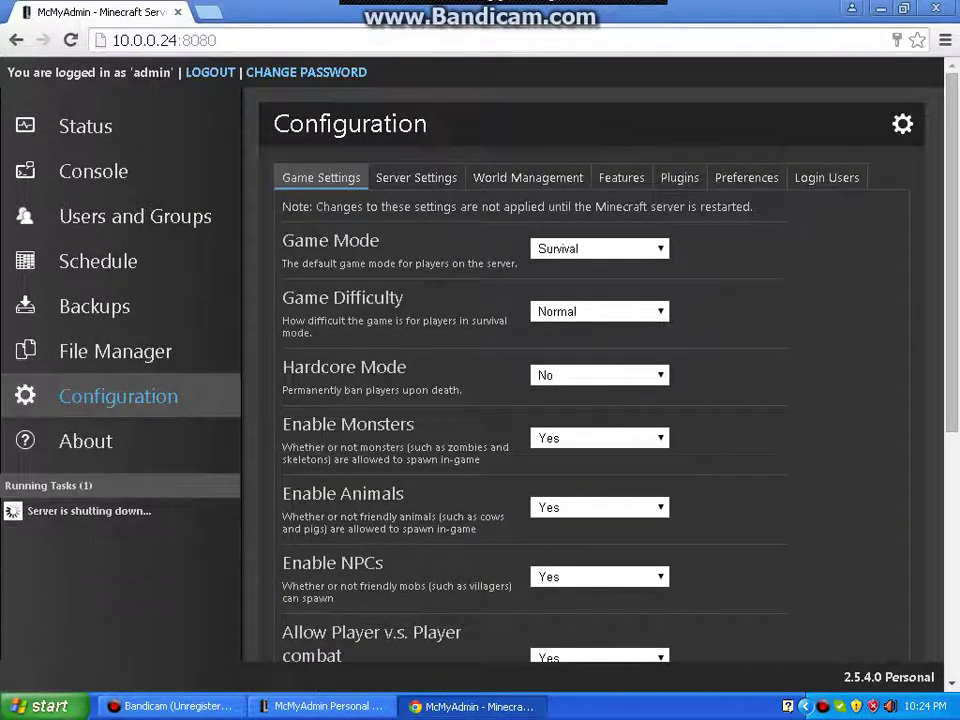
scroll(590, 400, "down", 1)
scroll(590, 400, "down", 4)
scroll(590, 400, "up", 5)
left_click(416, 177)
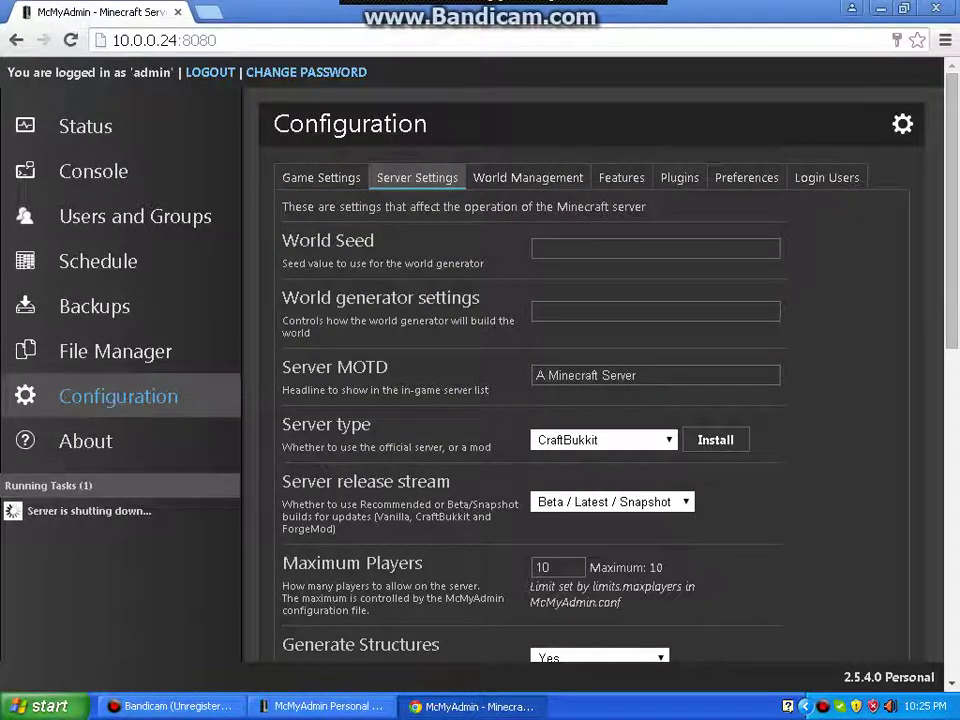
- Inspect the page element of the maximum value shown beside Maximum Players
scroll(590, 400, "down", 1)
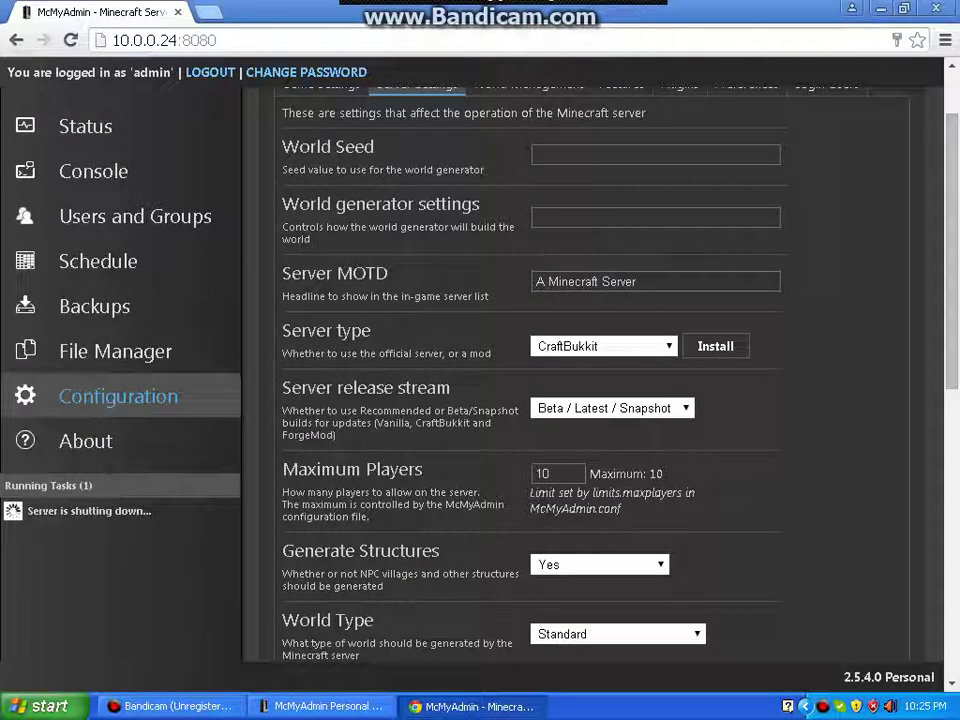
double_click(656, 473)
left_click(656, 474)
double_click(656, 474)
right_click(656, 474)
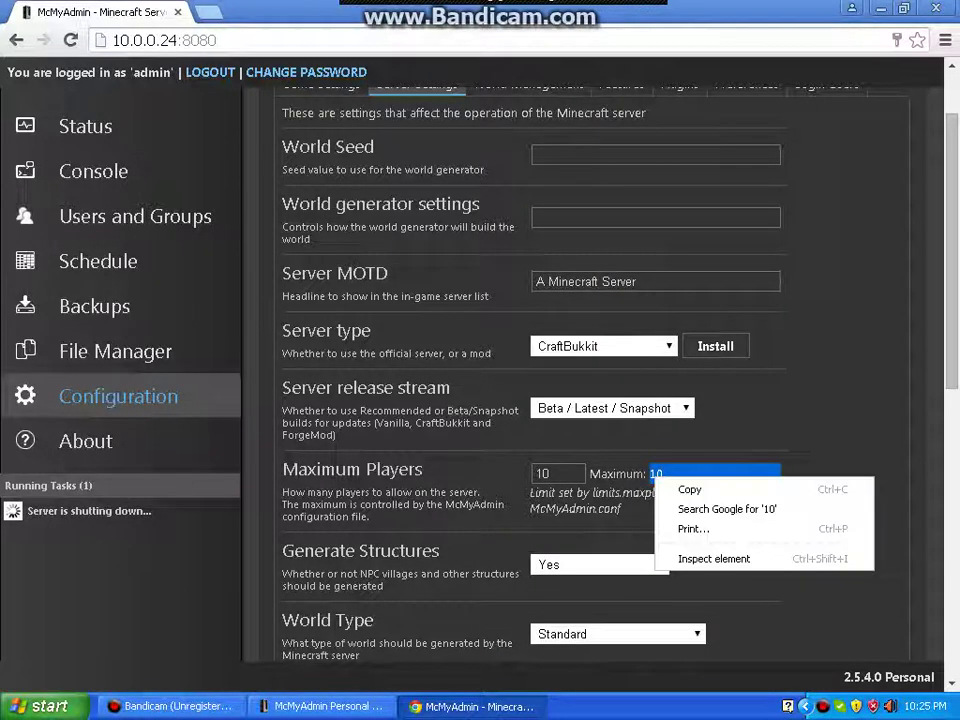
key("Escape")
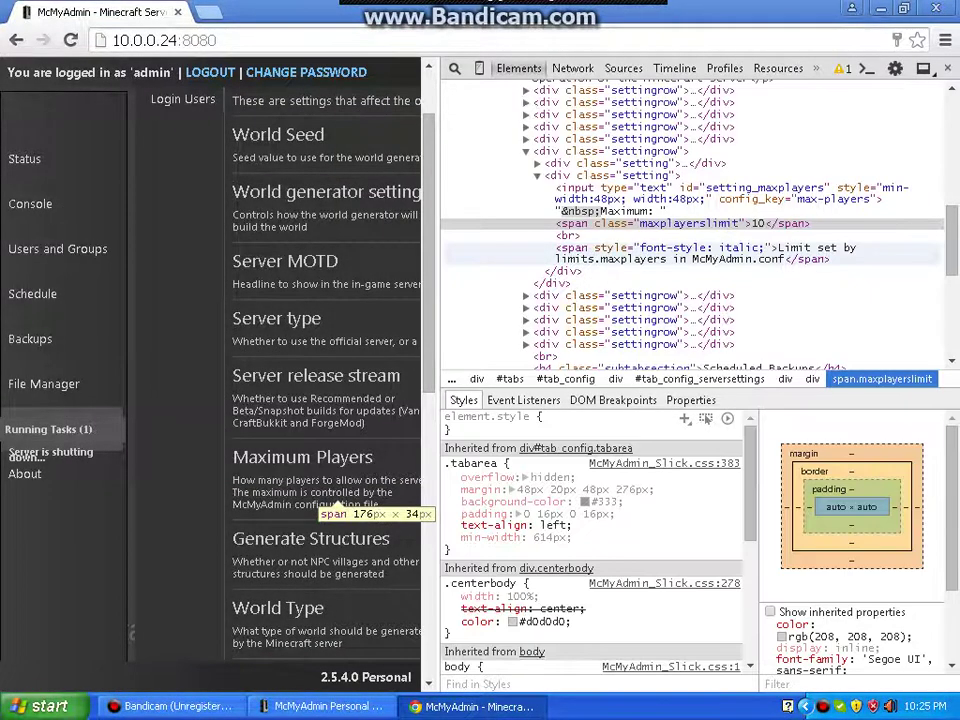
- Try to replace the maxplayerslimit value in the inspected markup with 9
double_click(755, 224)
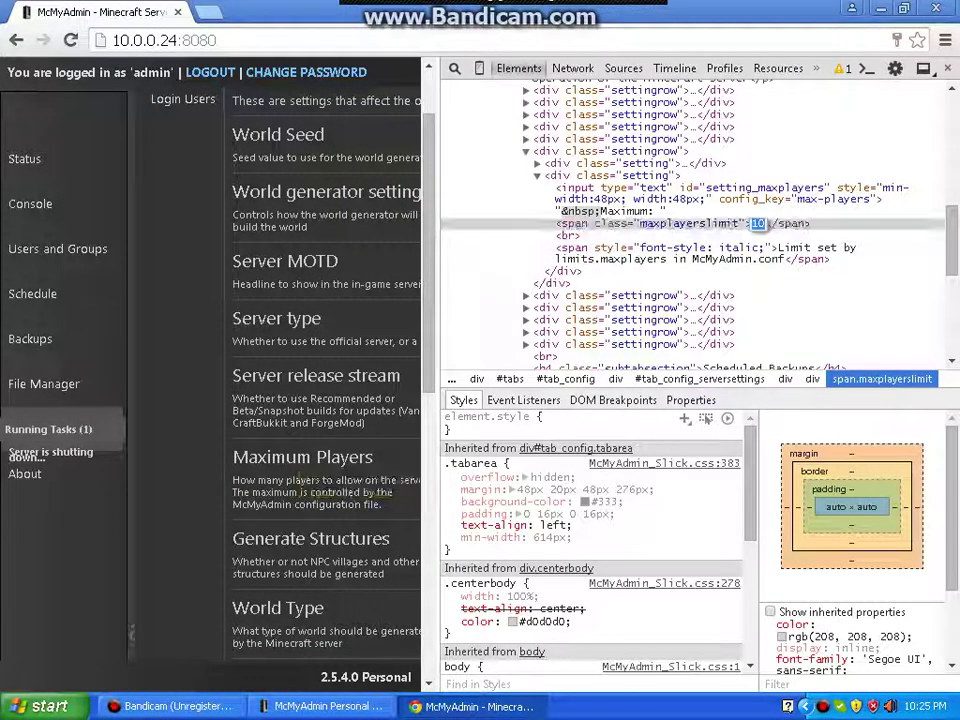
key("BackSpace")
type("900")
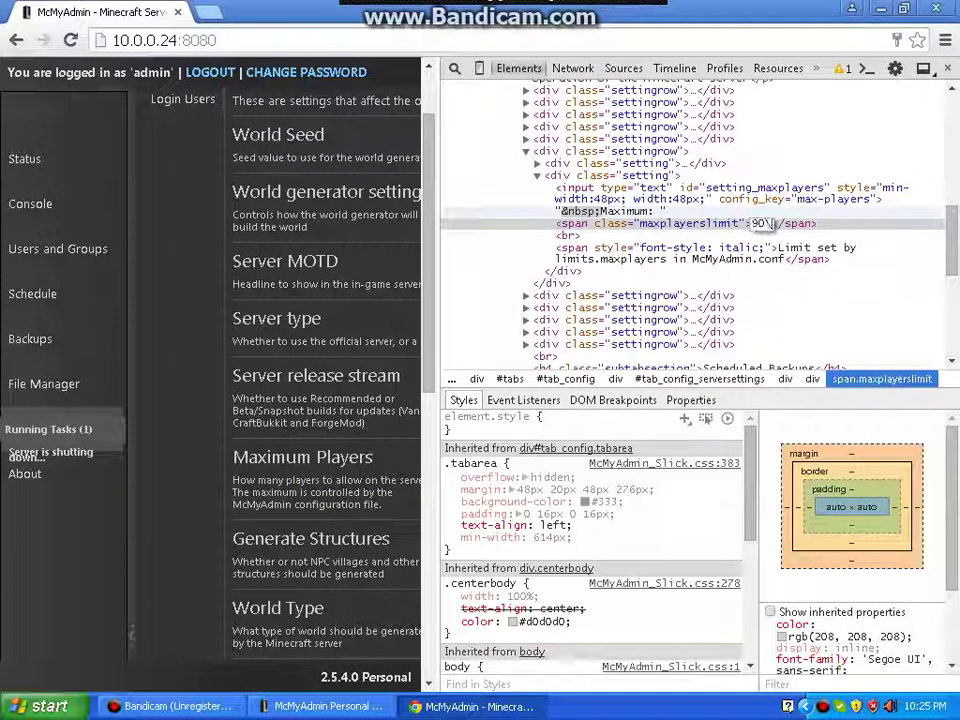
key("BackSpace")
key("BackSpace")
key("Return")
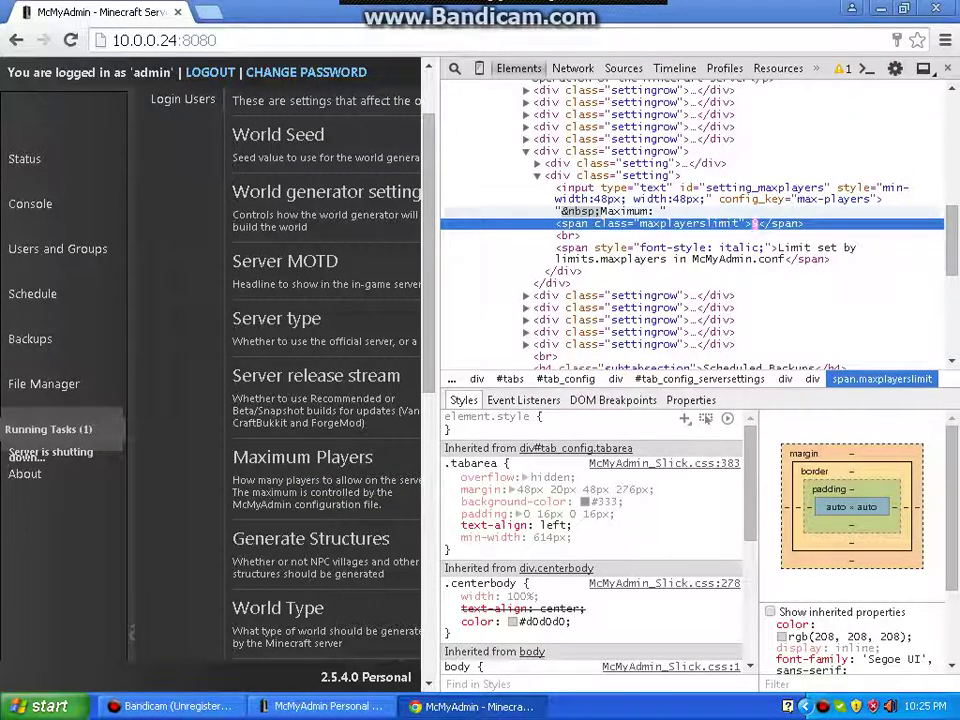
key("Up")
left_click(755, 224)
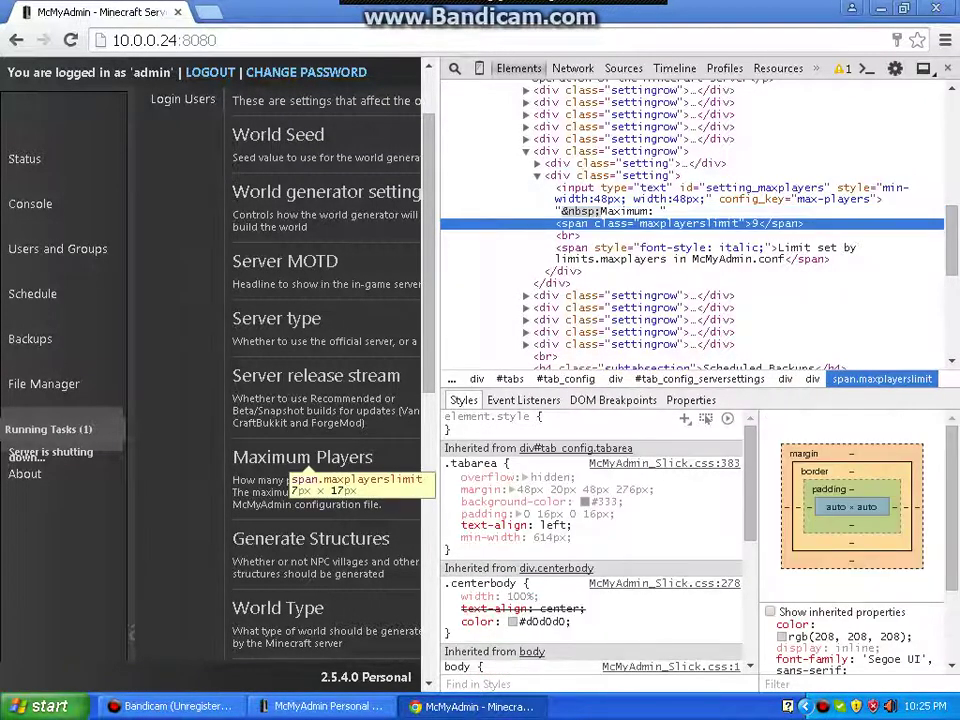
- Change the maxplayerslimit value in the inspected markup to 90 and close the developer tools
double_click(755, 224)
key("BackSpace")
type("90")
key("Return")
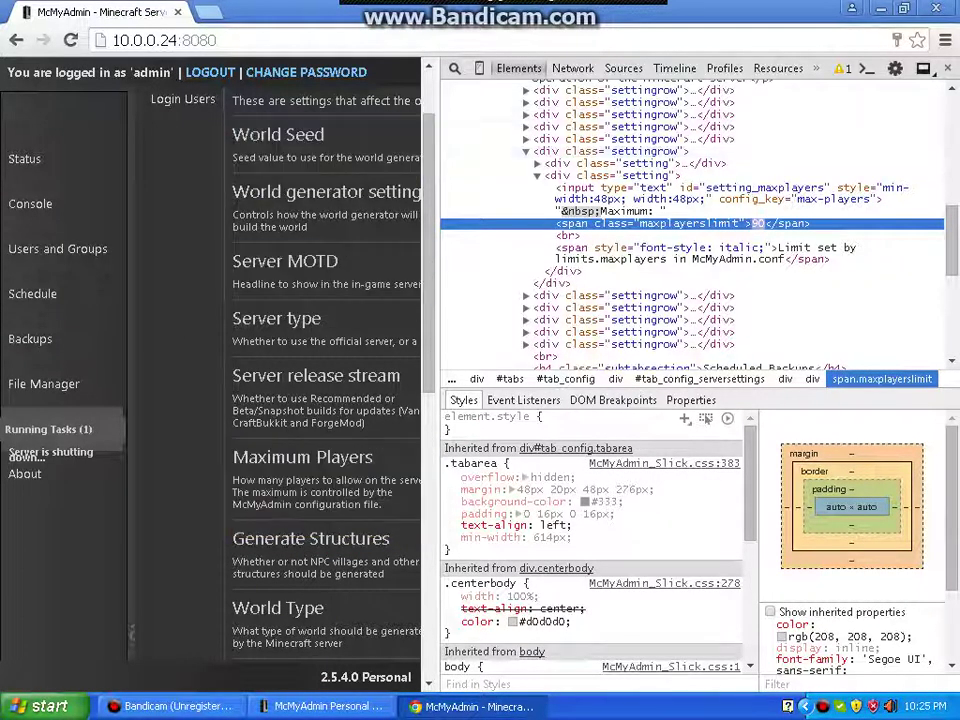
key("F12")
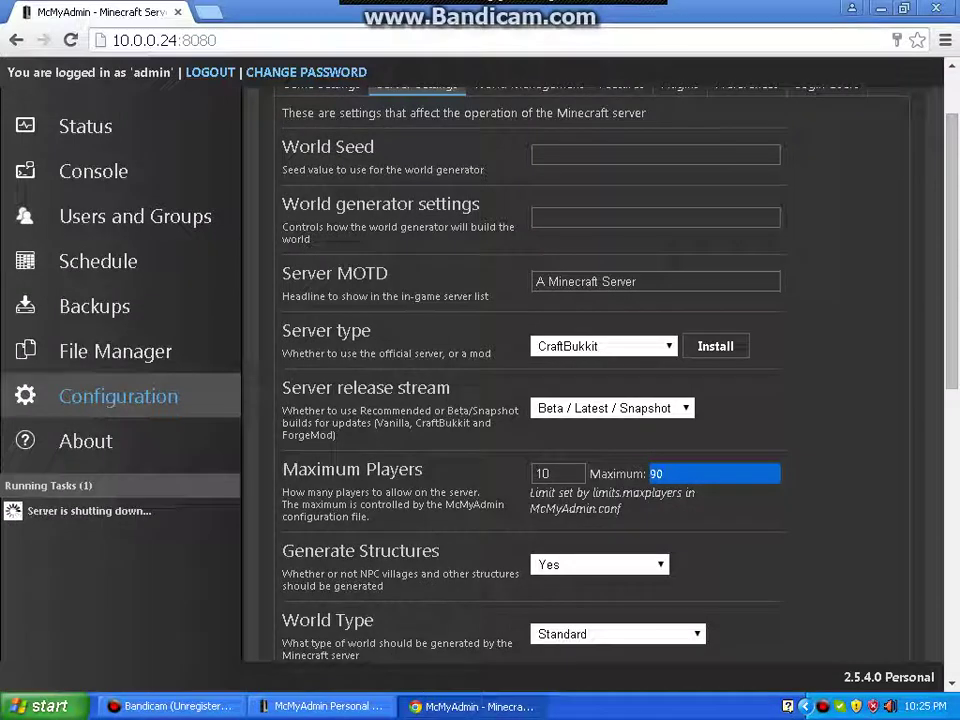
- Set Maximum Players to 50, check the McMyAdmin console, and review the remaining server settings
double_click(543, 474)
key("BackSpace")
type("50")
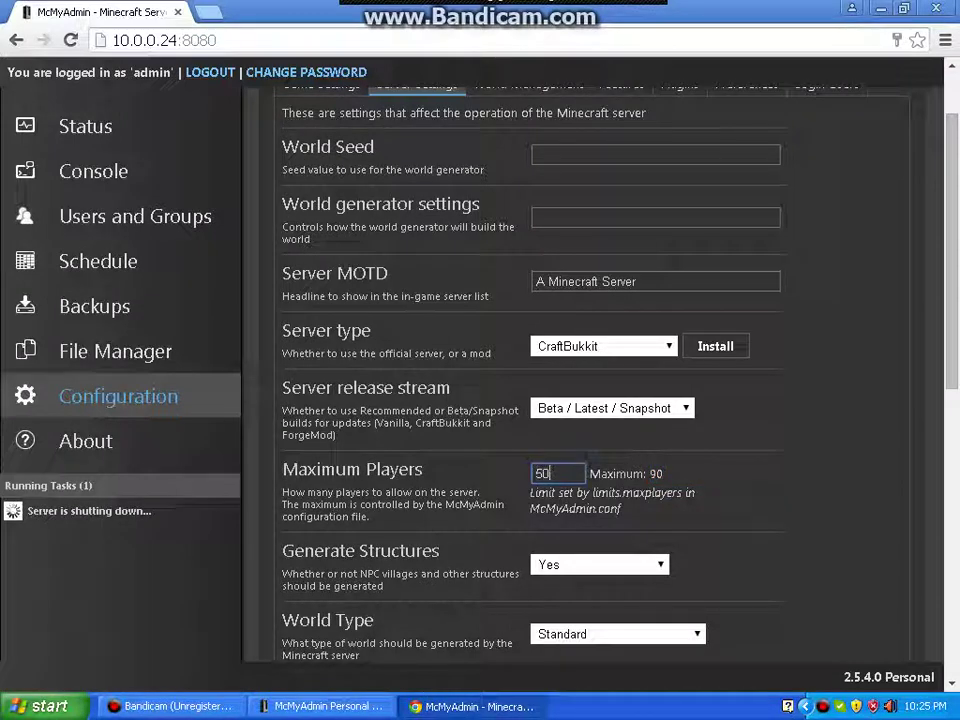
left_click(322, 706)
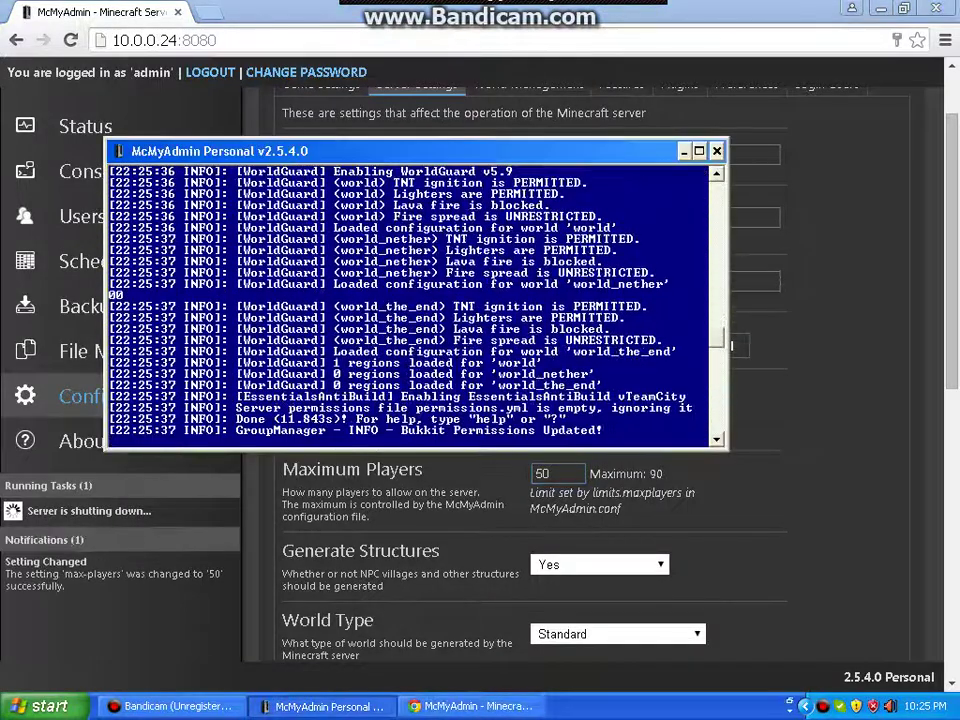
key("alt+Tab")
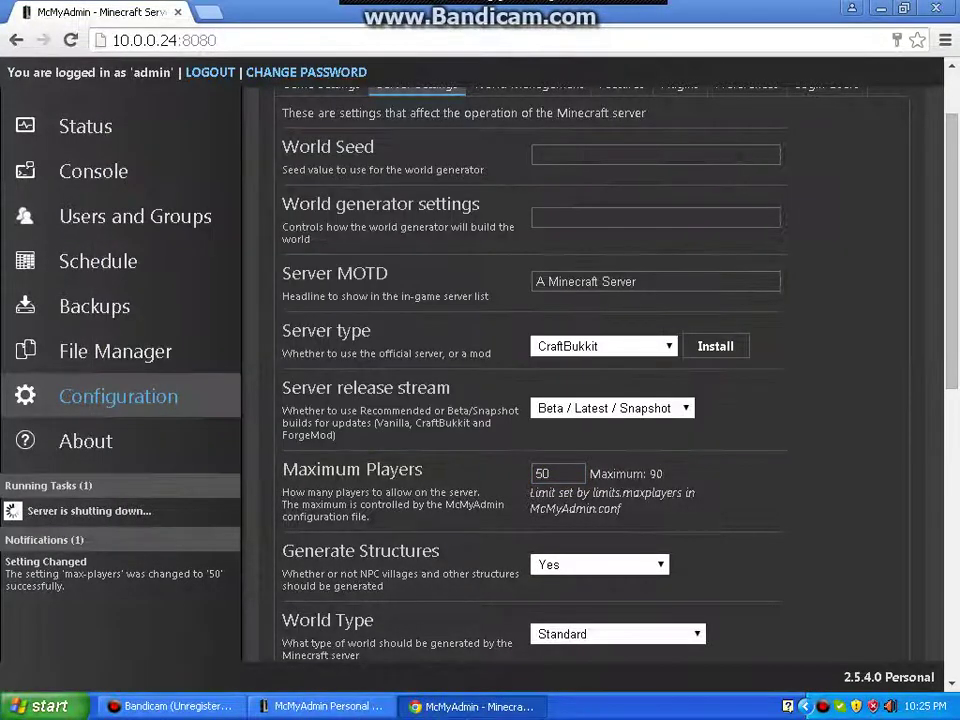
scroll(595, 375, "down", 3)
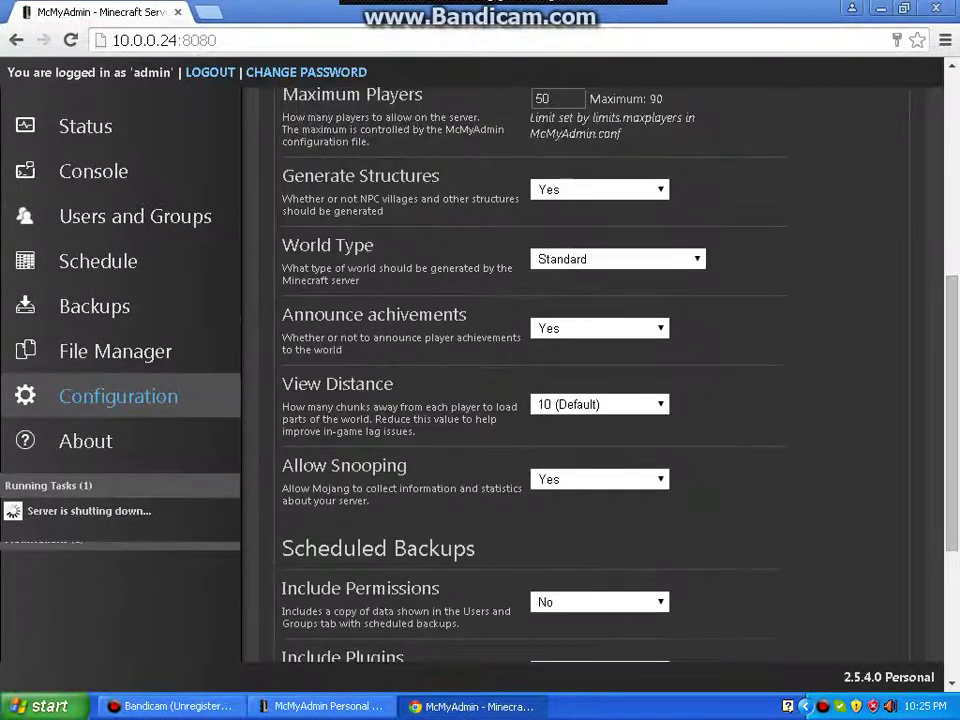
scroll(110, 320, "up", 2)
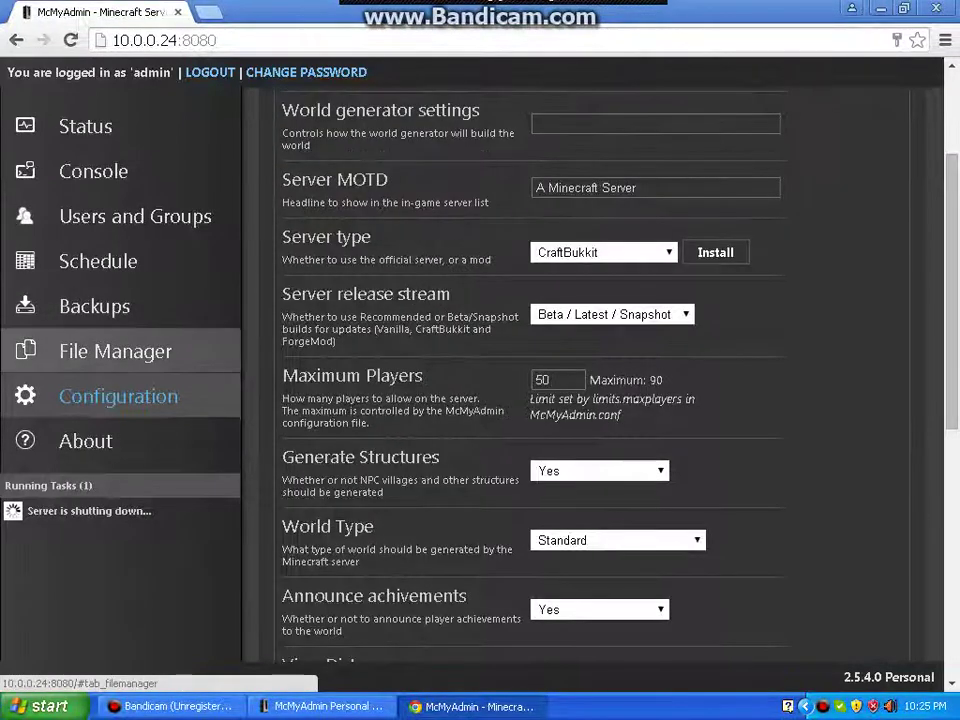
- Look over the server's File Manager, Status and Console pages, and minimize the browser
left_click(115, 351)
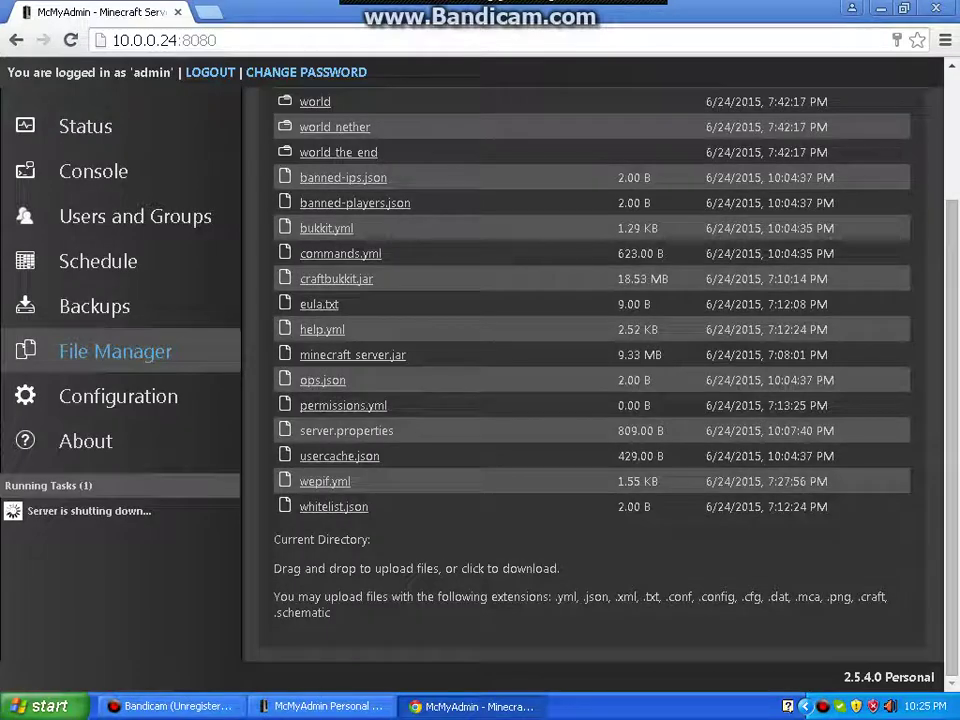
left_click(85, 126)
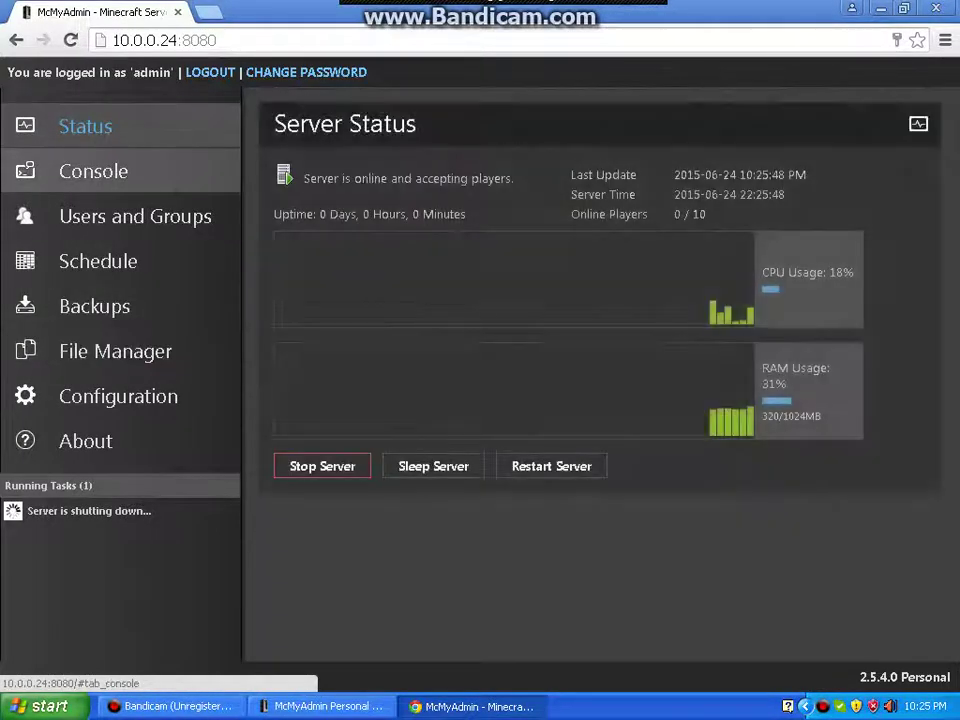
left_click(93, 171)
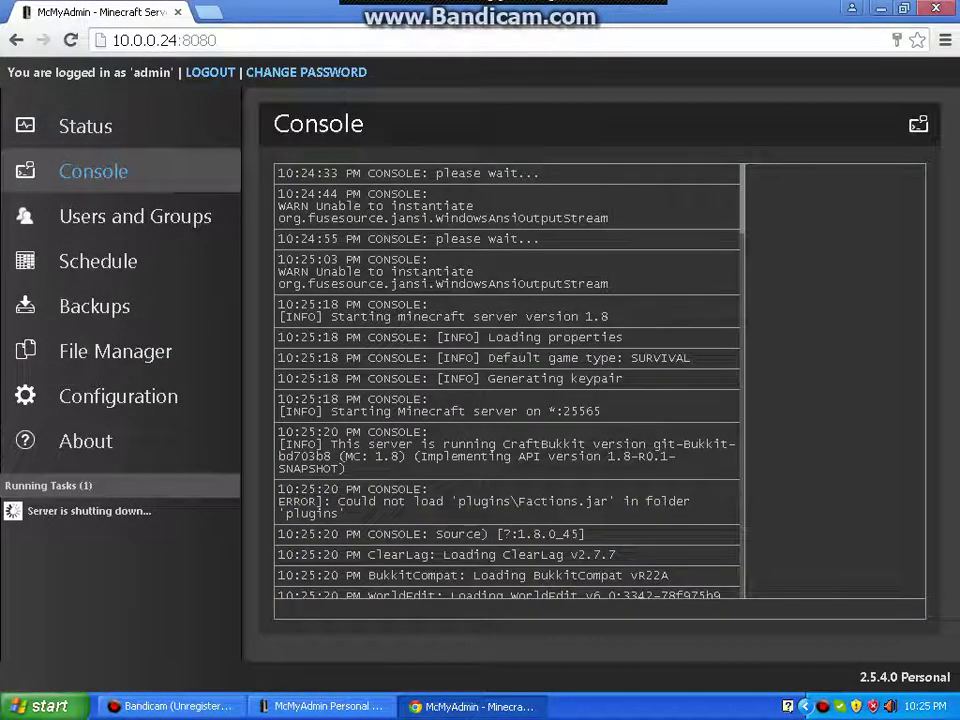
left_click(880, 8)
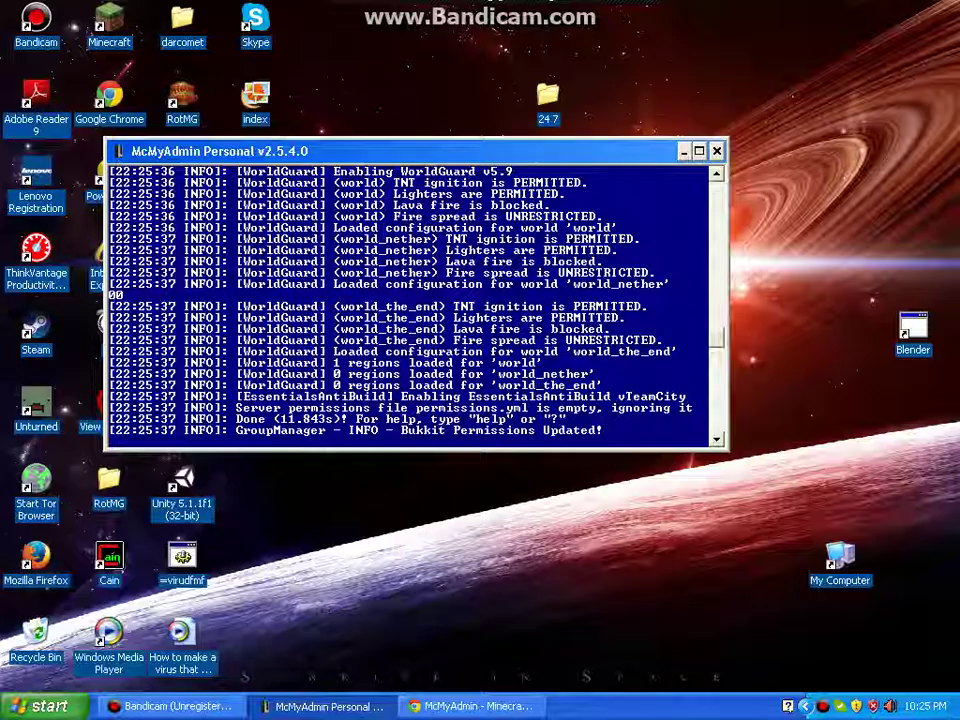
left_click(110, 97)
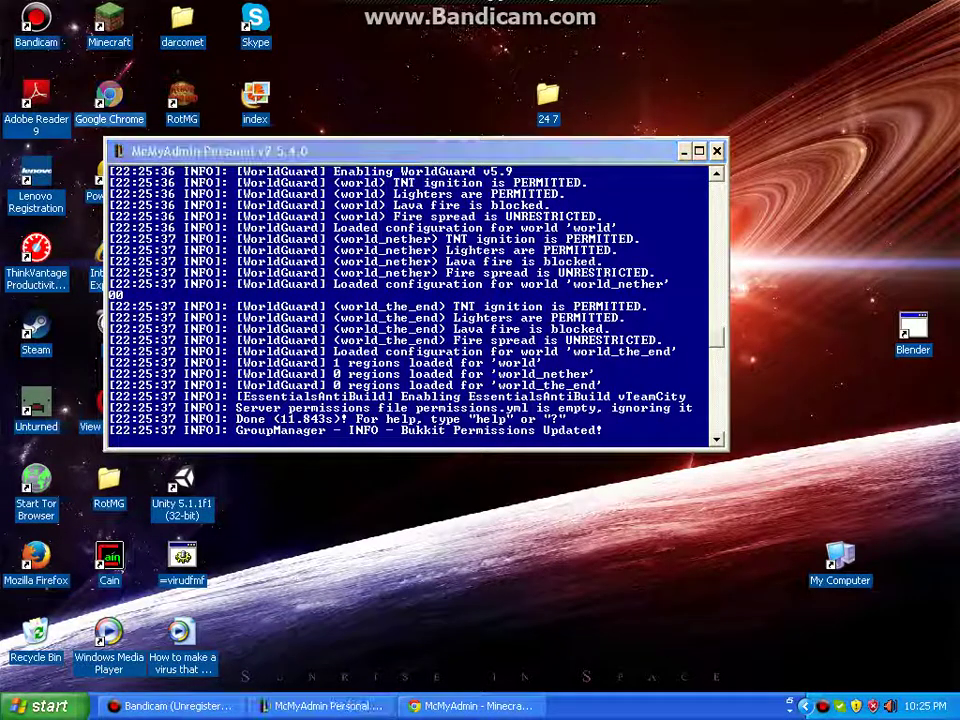
right_click(432, 20)
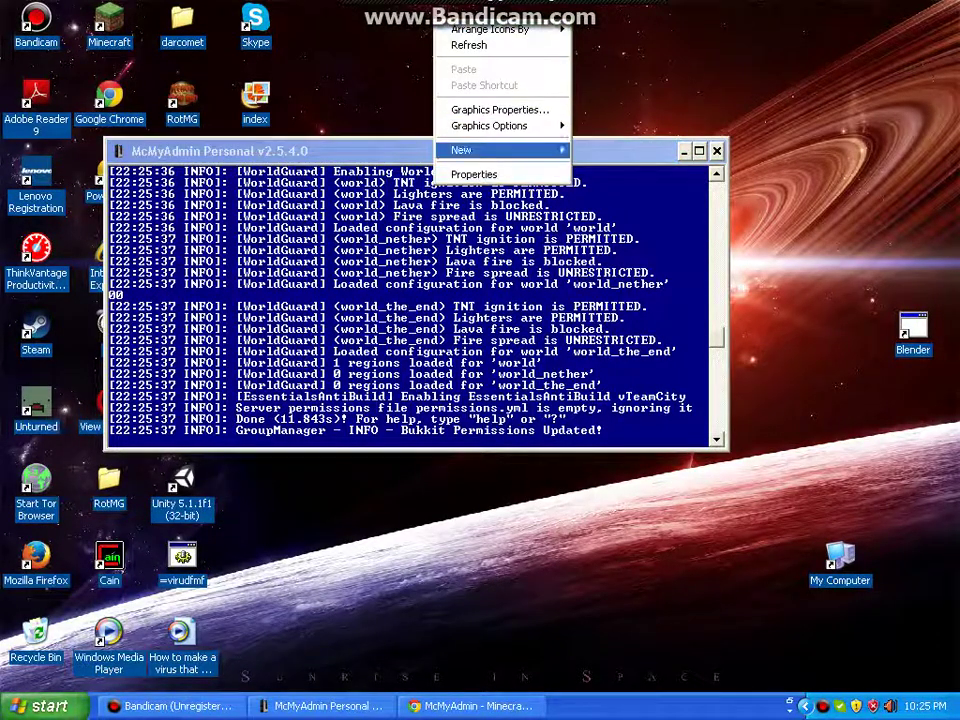
key("Escape")
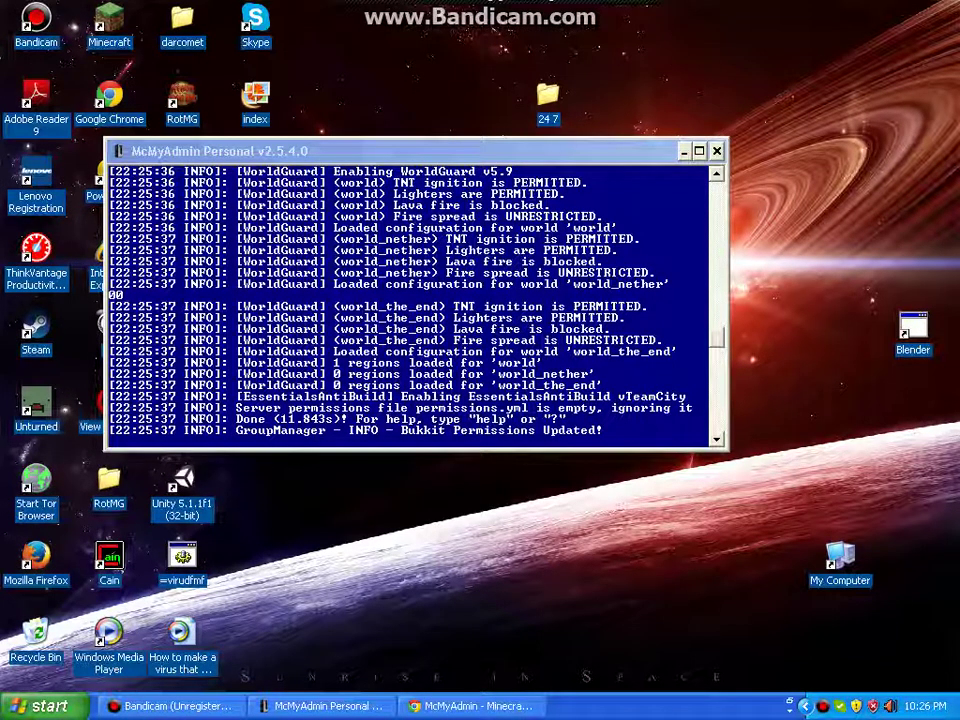
- Look through the plugins folder within the Minecraft folder of the 24 7 desktop folder, and close the window
double_click(547, 95)
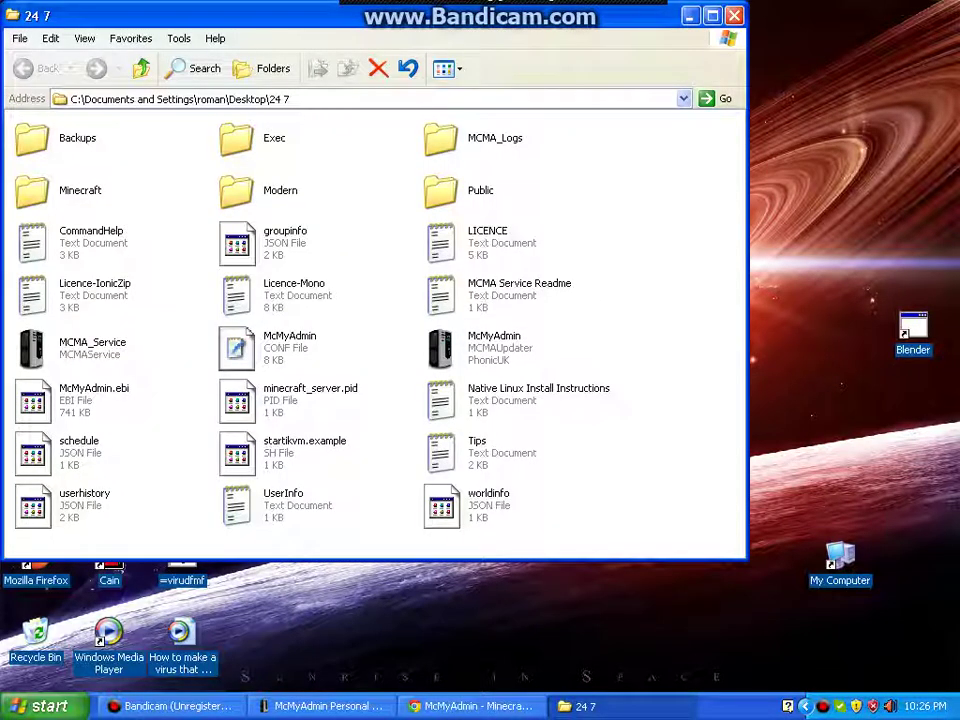
double_click(62, 190)
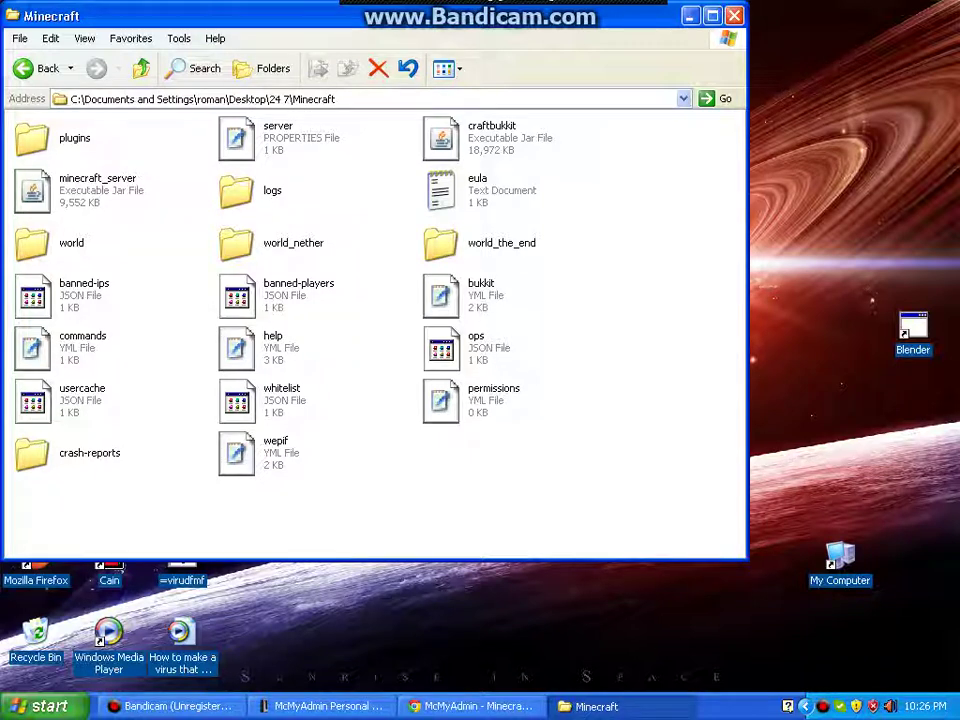
key("Down")
key("Return")
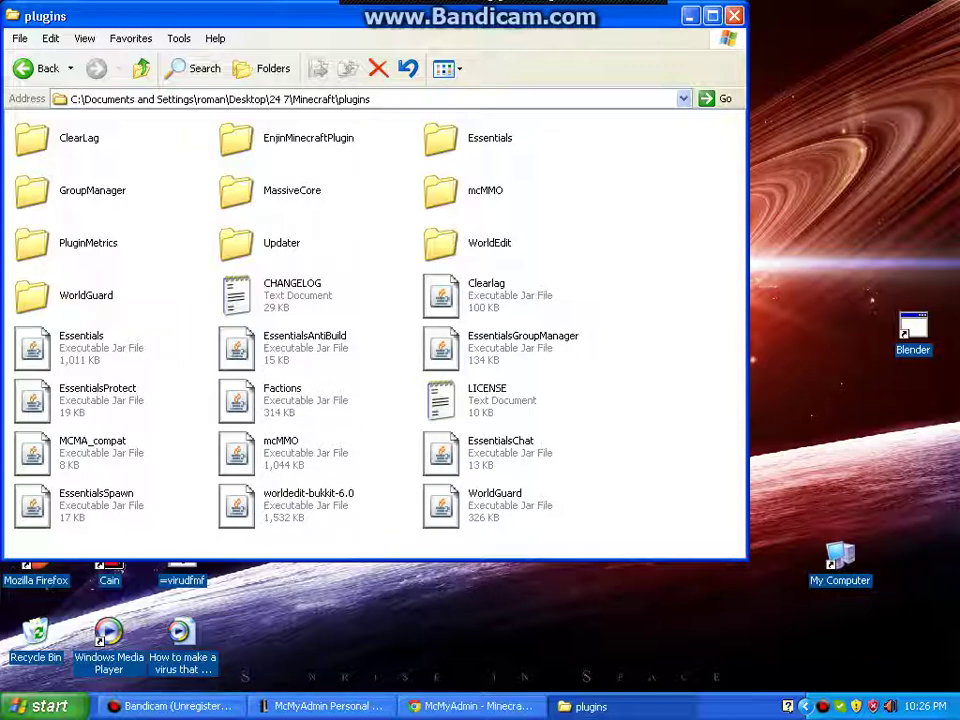
key("alt+F4")
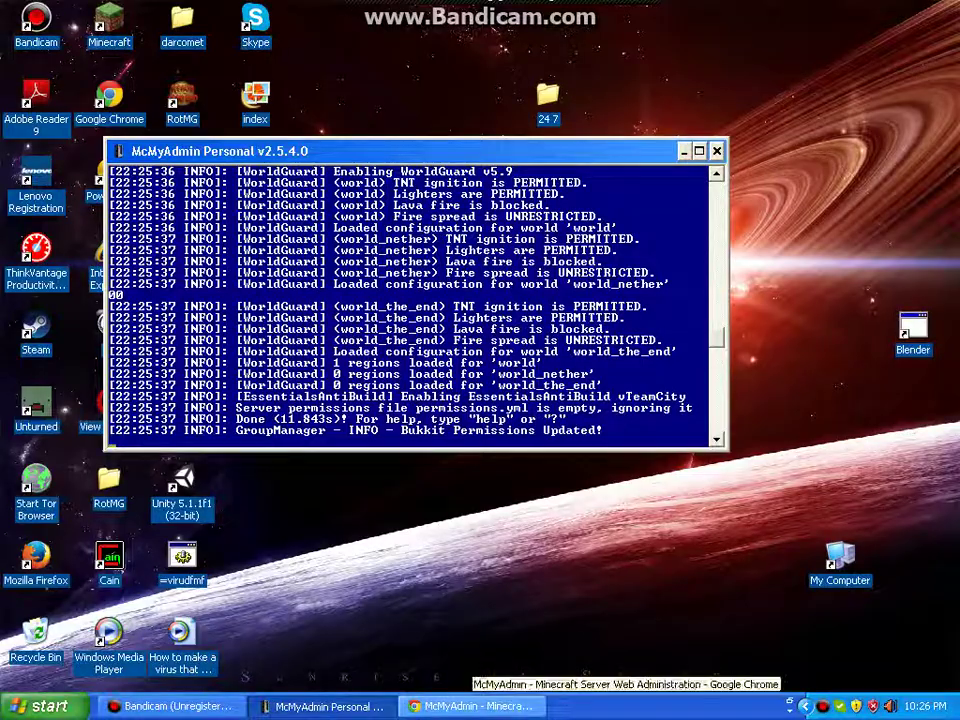
- Switch back to Chrome, search the web for spigot in a new tab, and view the Spigot site before closing that tab
left_click(470, 706)
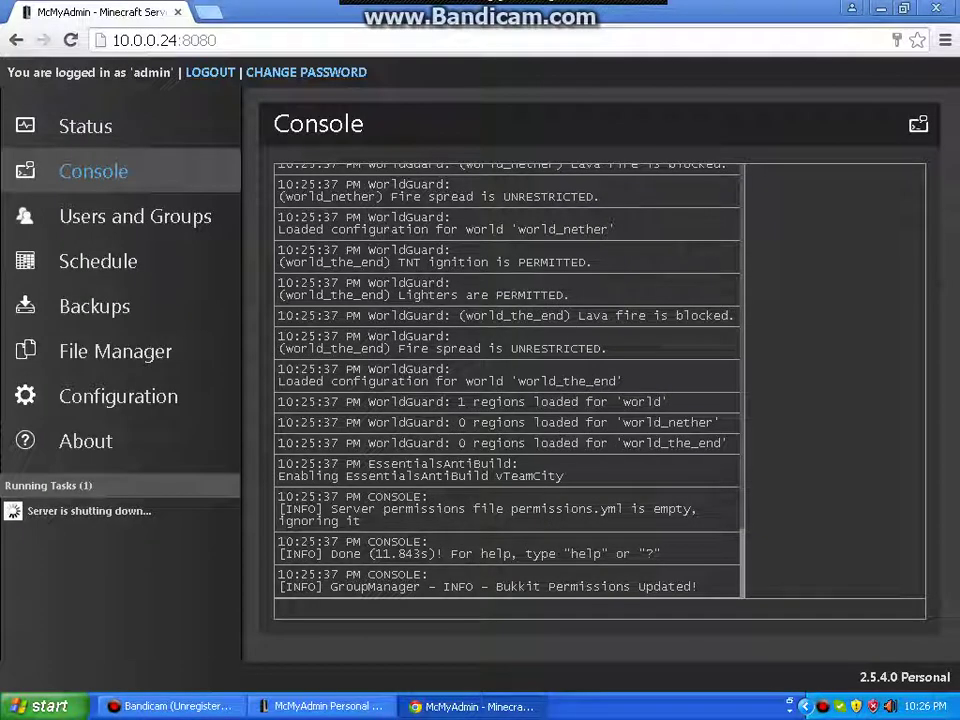
left_click(100, 396)
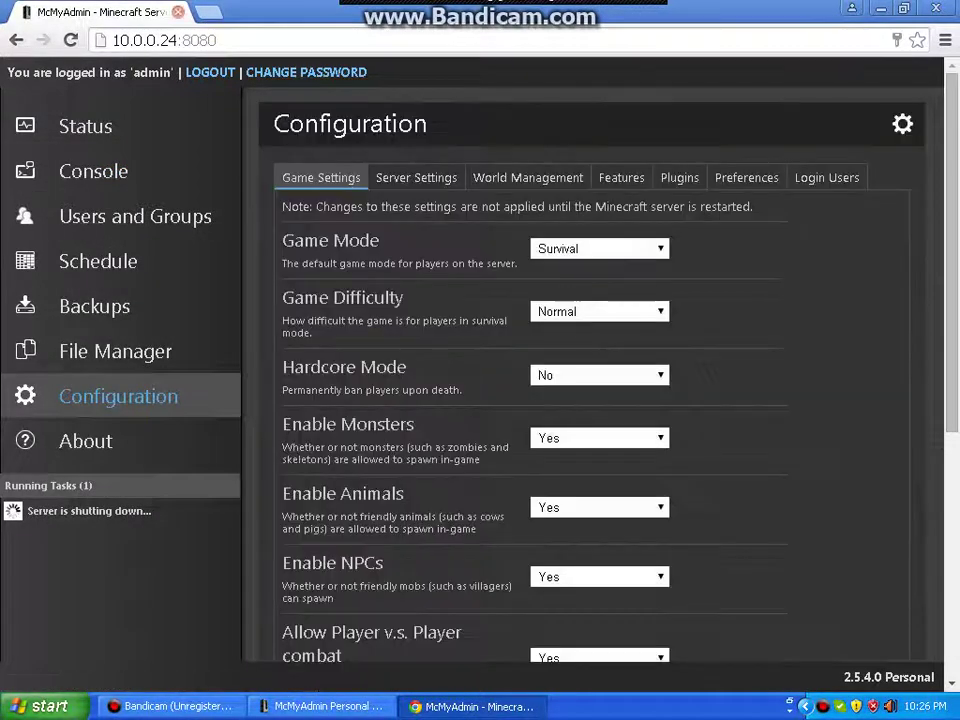
key("ctrl+t")
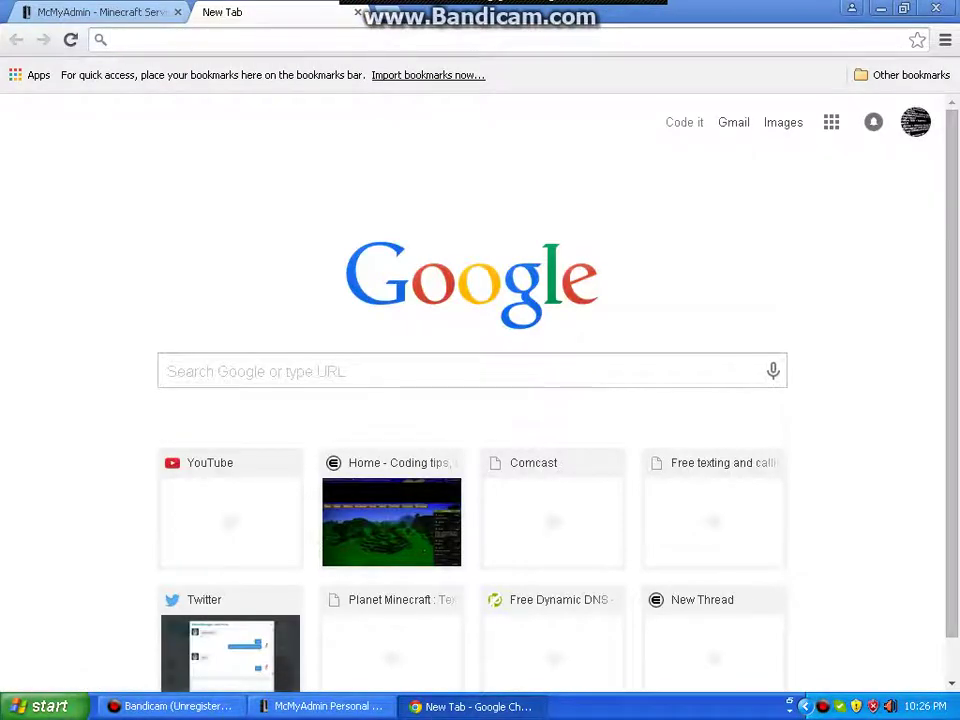
type("spigot")
key("Return")
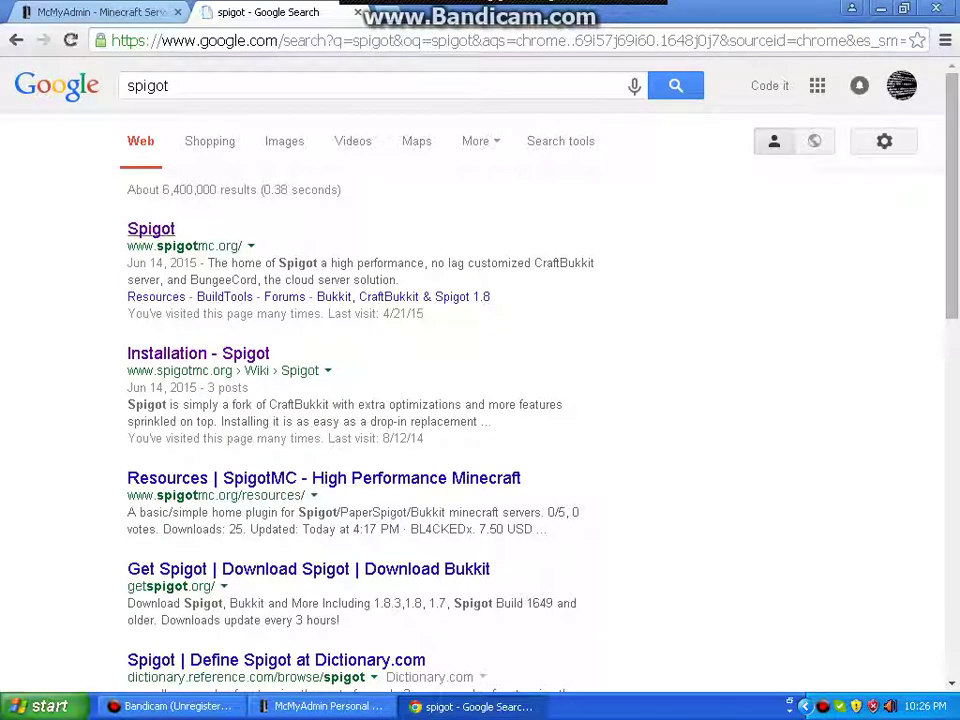
left_click(151, 229)
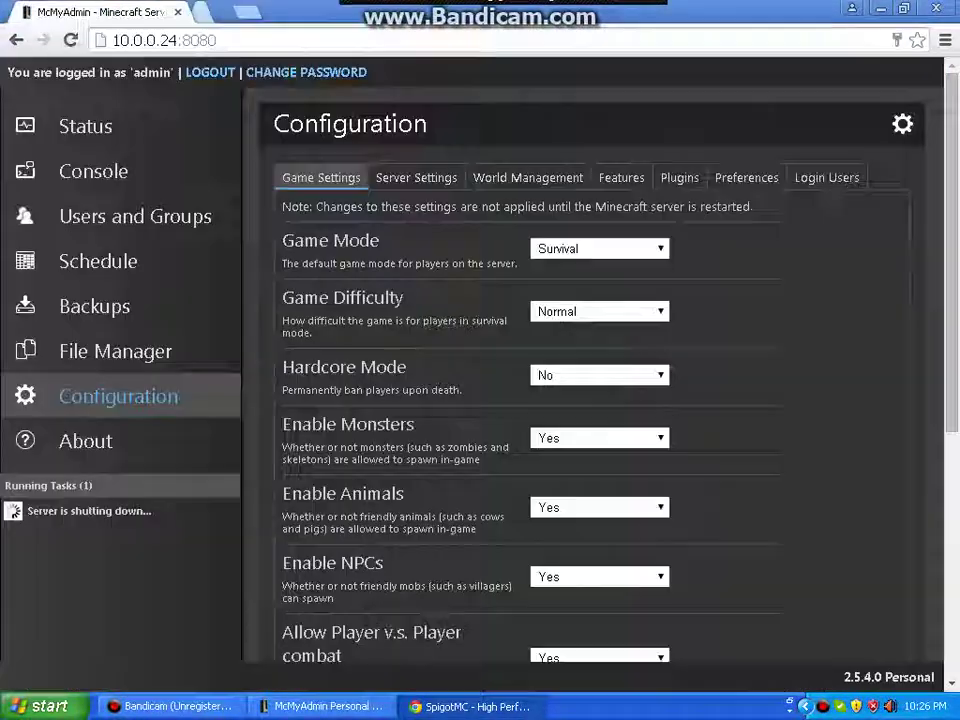
key("ctrl+w")
- Check the contents of the 24 7 server folder on the desktop, close it, and return to the McMyAdmin web panel
left_click(880, 8)
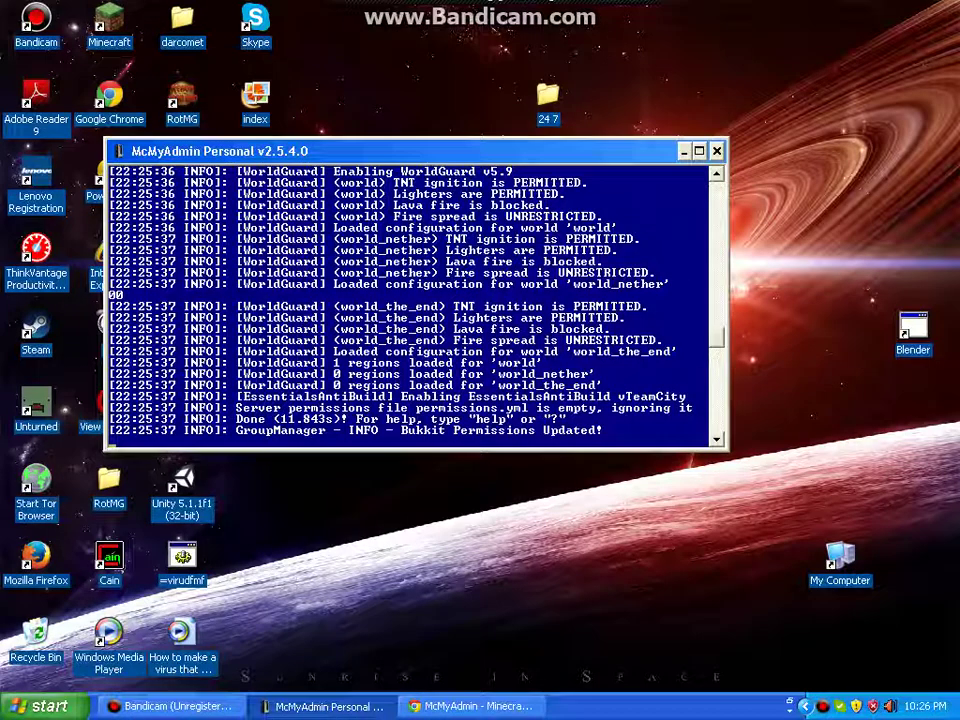
double_click(547, 100)
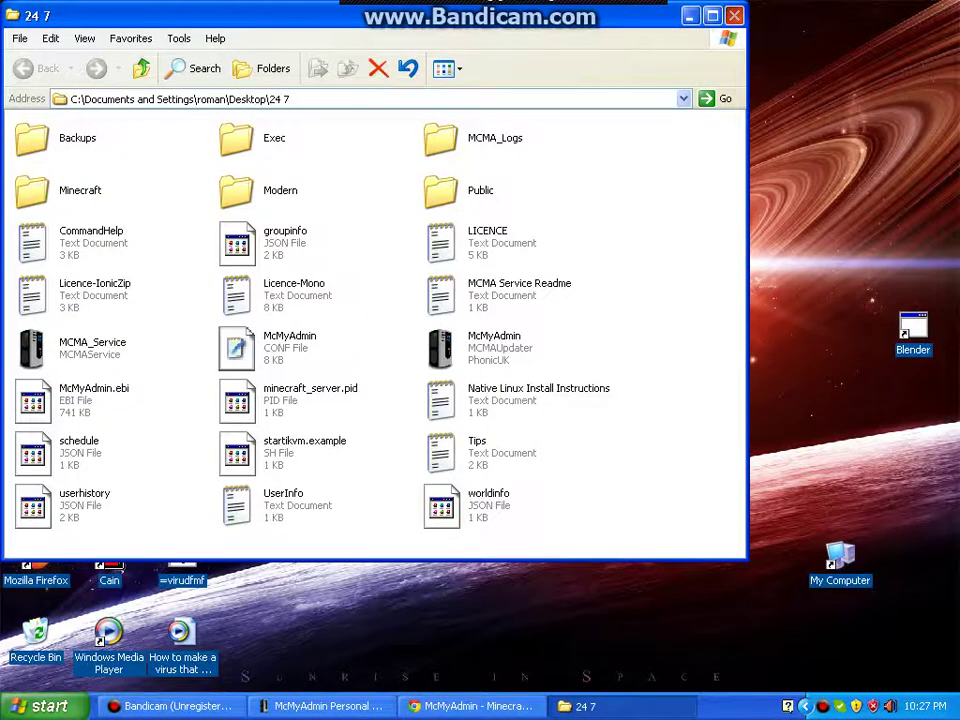
left_click(735, 15)
left_click_drag(567, 2, 567, 44)
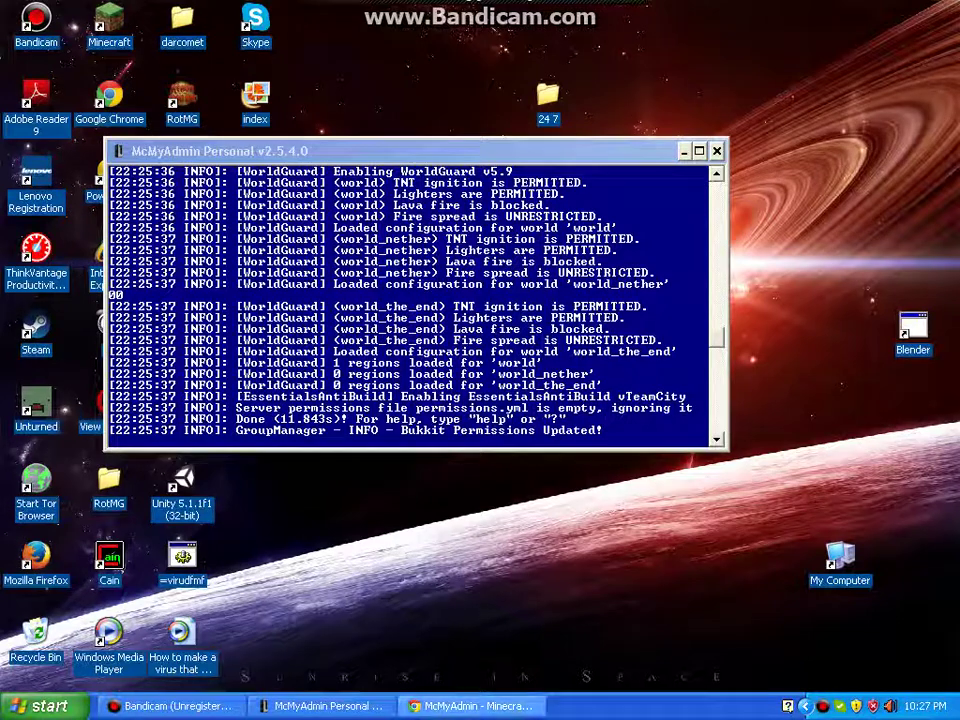
left_click(332, 706)
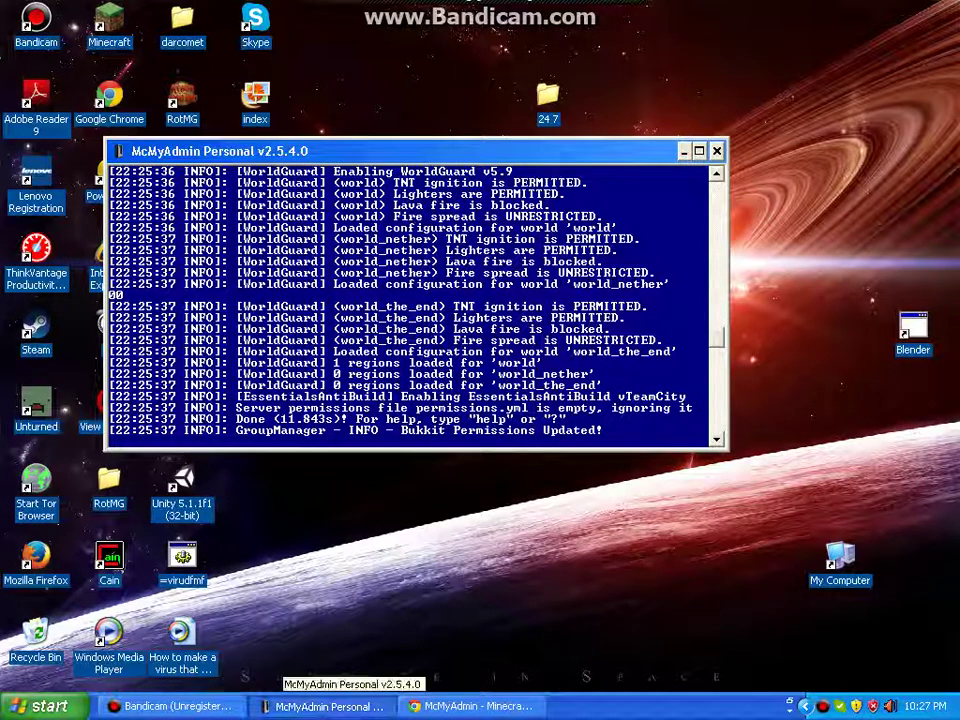
left_click(312, 706)
left_click(472, 706)
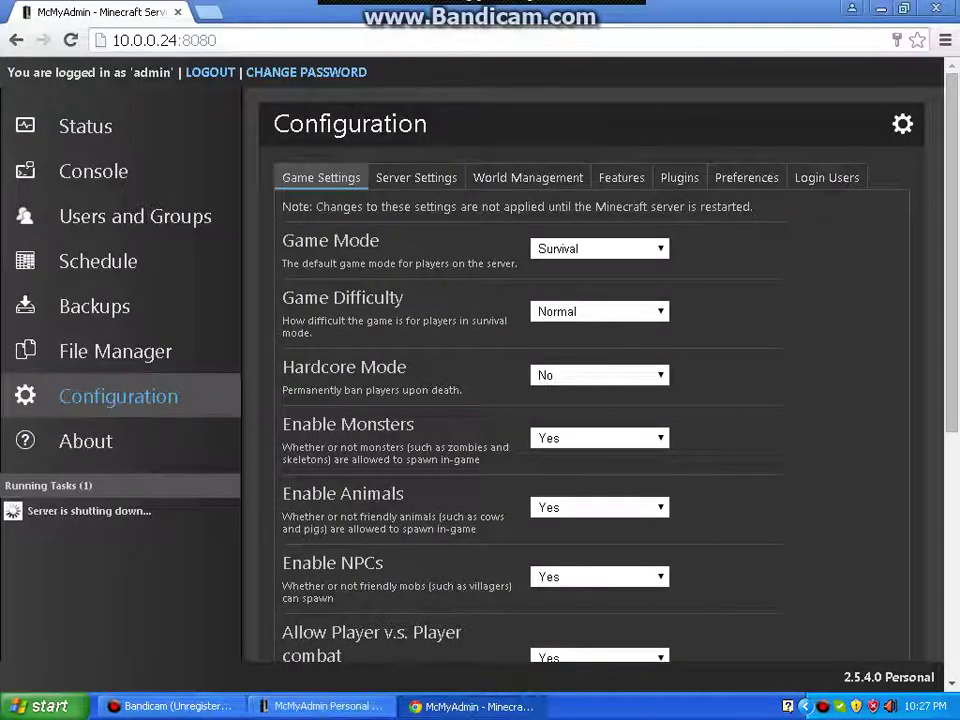
- Browse the server files in the File Manager and examine the contents of the plugins directory
left_click(115, 351)
scroll(590, 400, "down", 3)
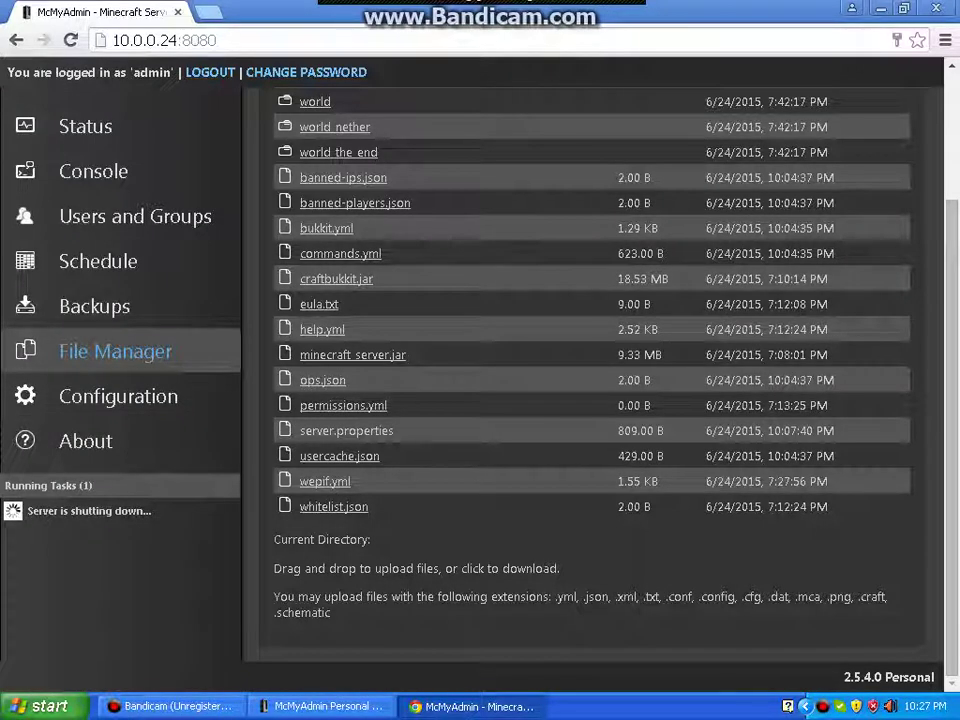
scroll(592, 324, "up", 1)
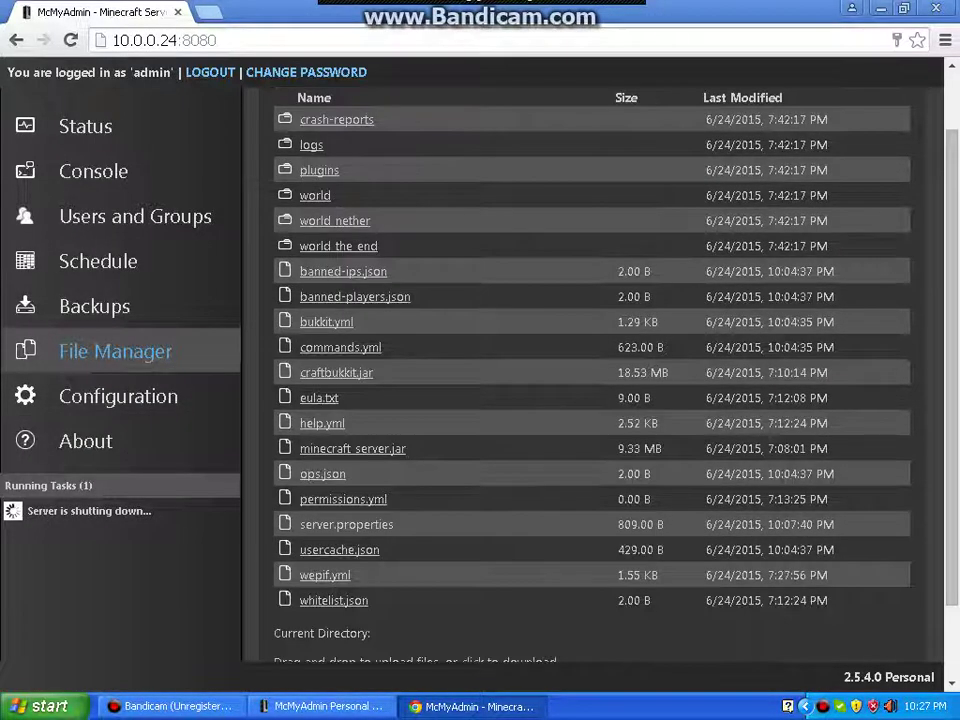
left_click(319, 170)
scroll(592, 324, "down", 1)
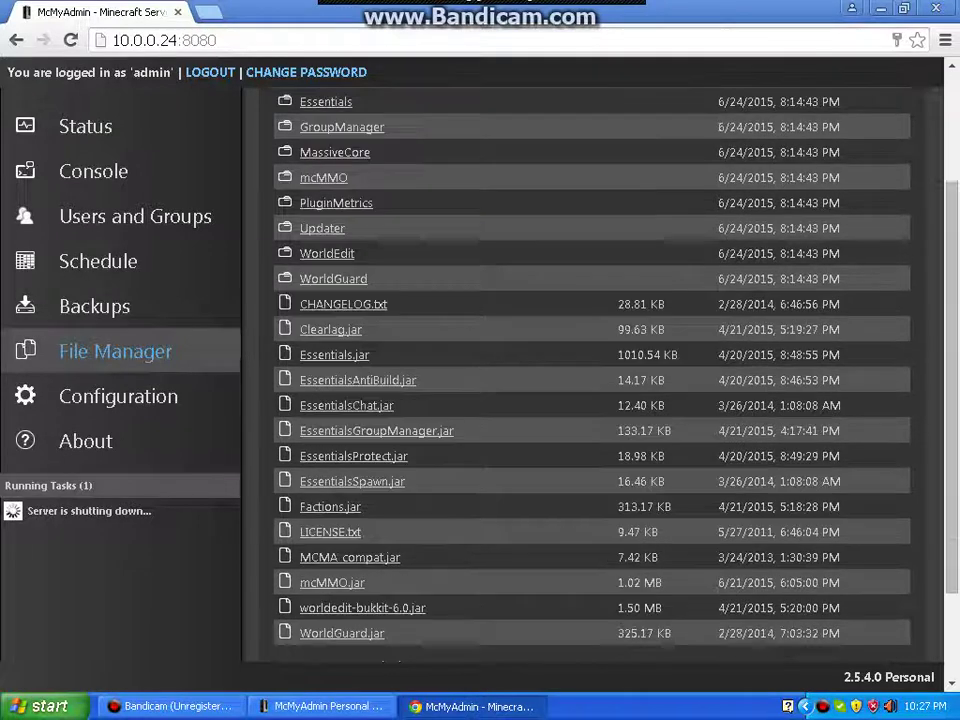
scroll(592, 324, "down", 1)
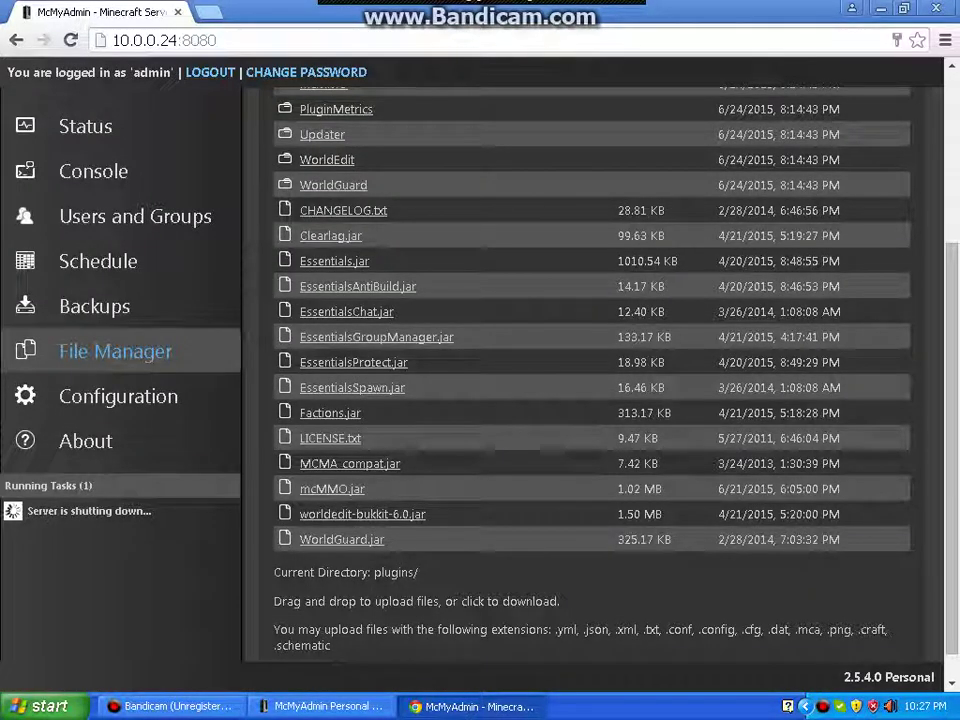
- Check the server's Console and Status pages, discarding the blank browser tab
left_click(93, 171)
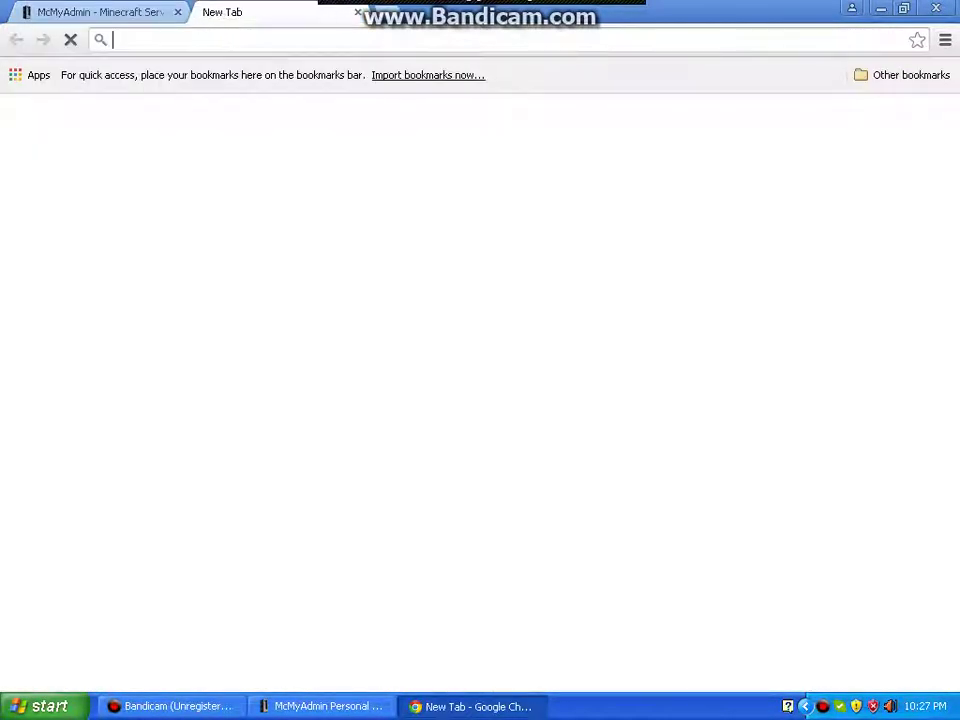
key("ctrl+t")
key("ctrl+w")
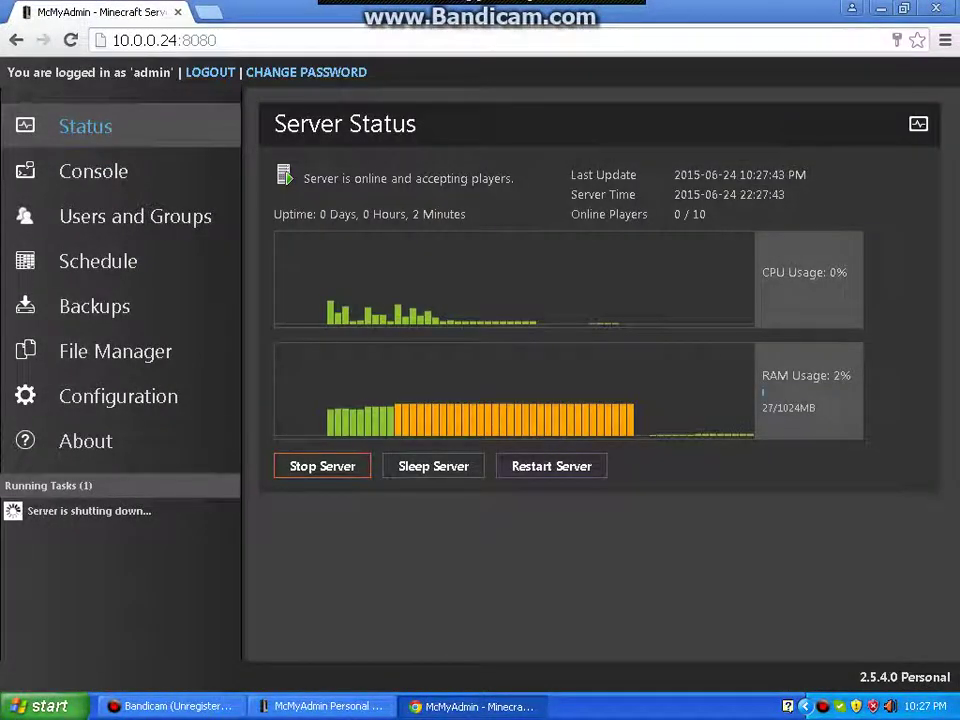
- Review the permissions of the Everyone, Moderators and Regulars groups in Users and Groups
left_click(135, 216)
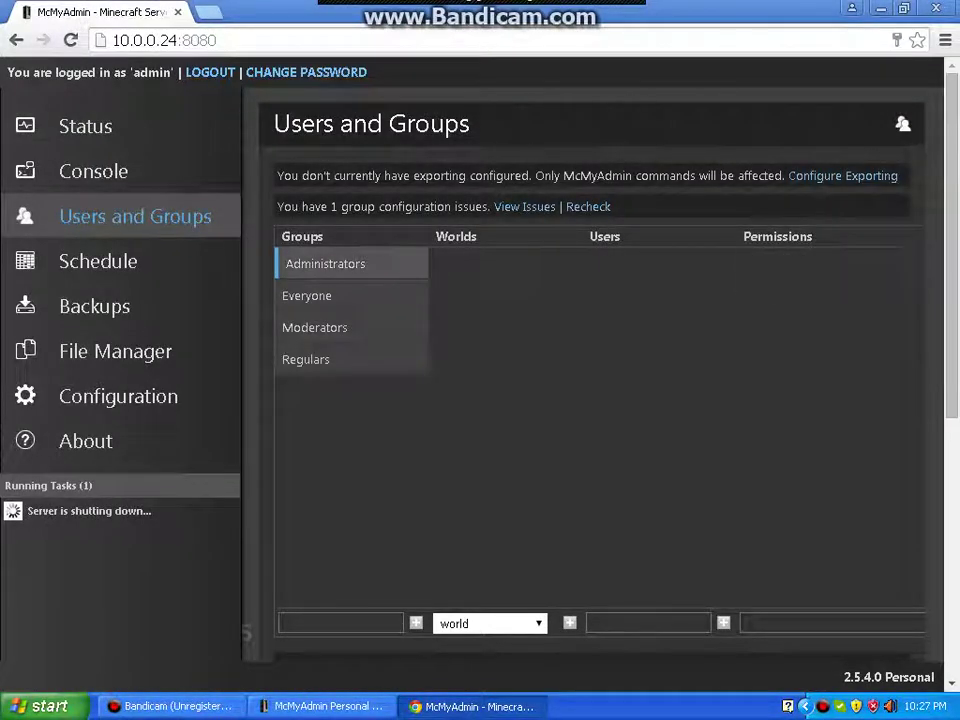
left_click(330, 296)
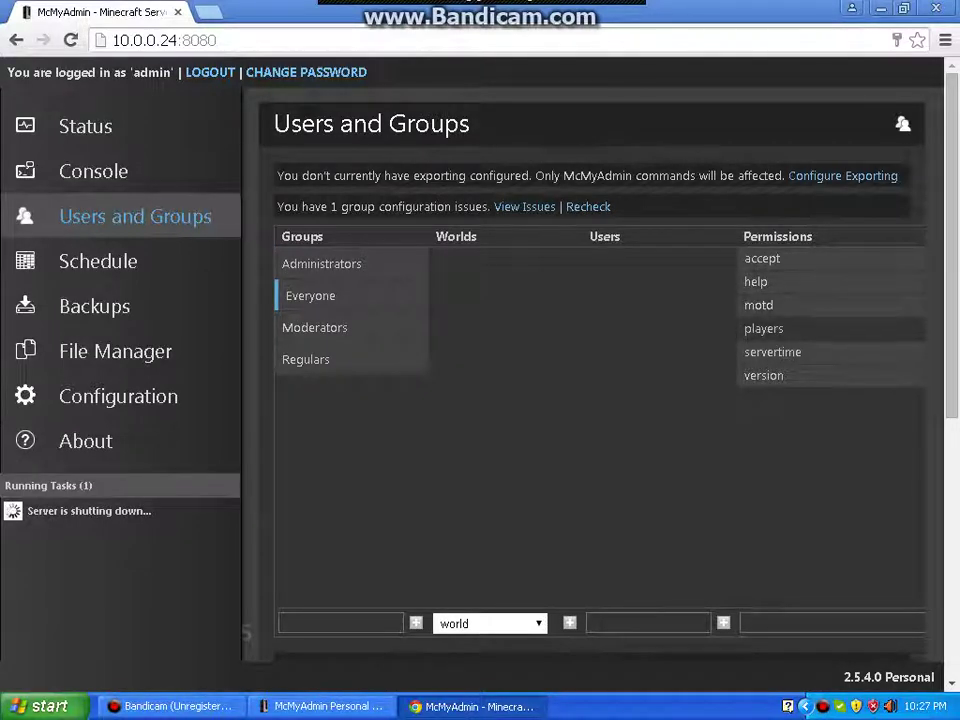
triple_click(786, 329)
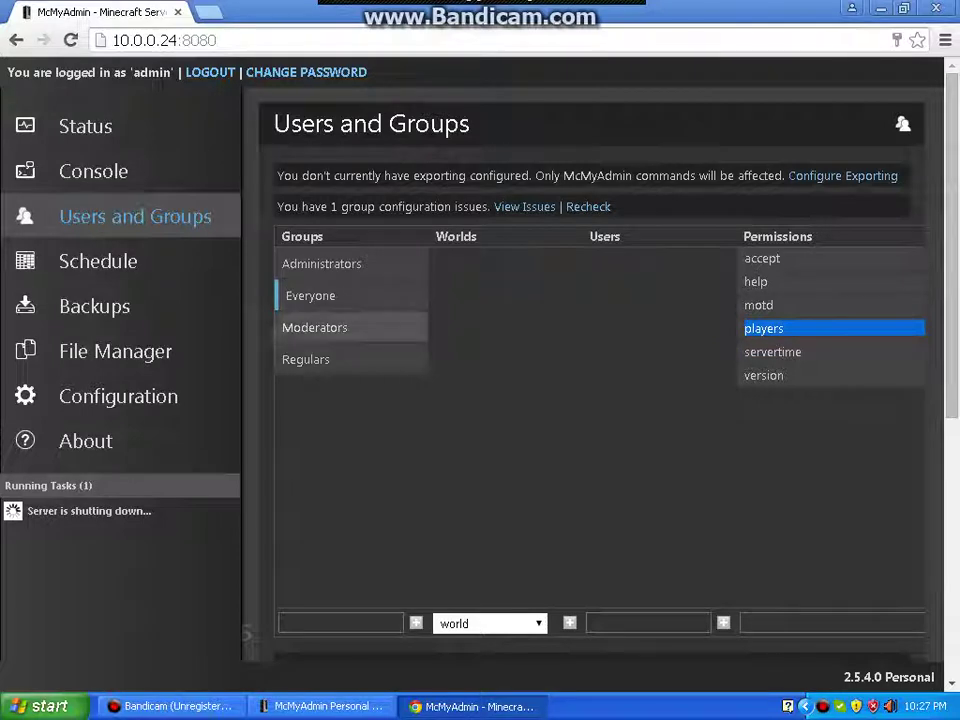
left_click(330, 328)
left_click(330, 360)
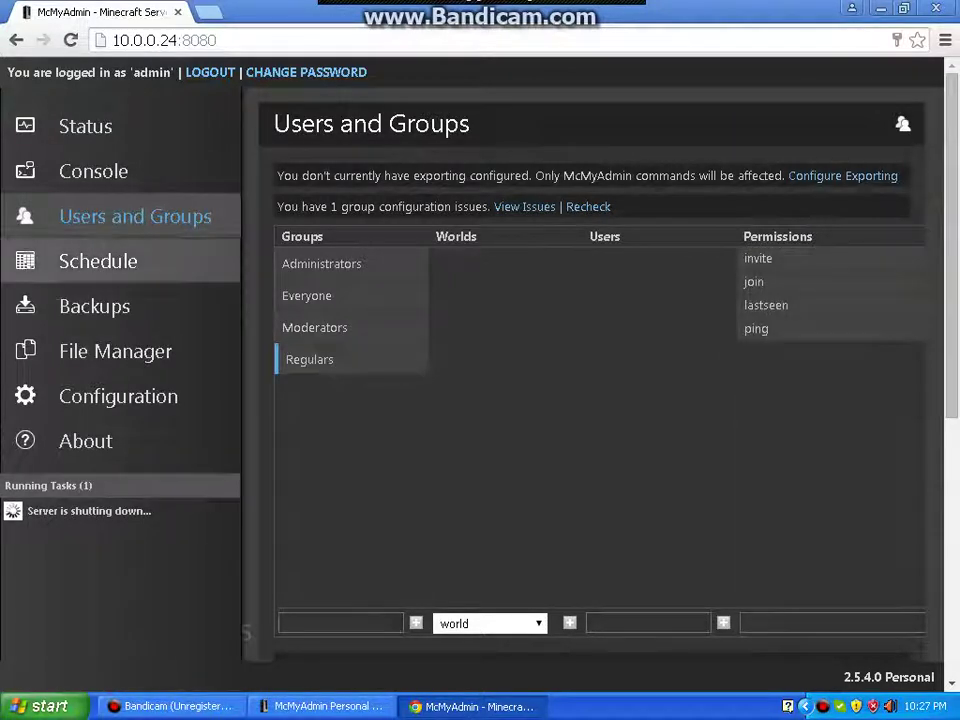
- Look over the About page, the McMyAdmin console window, and the panel's Configuration and Backups pages
left_click(86, 441)
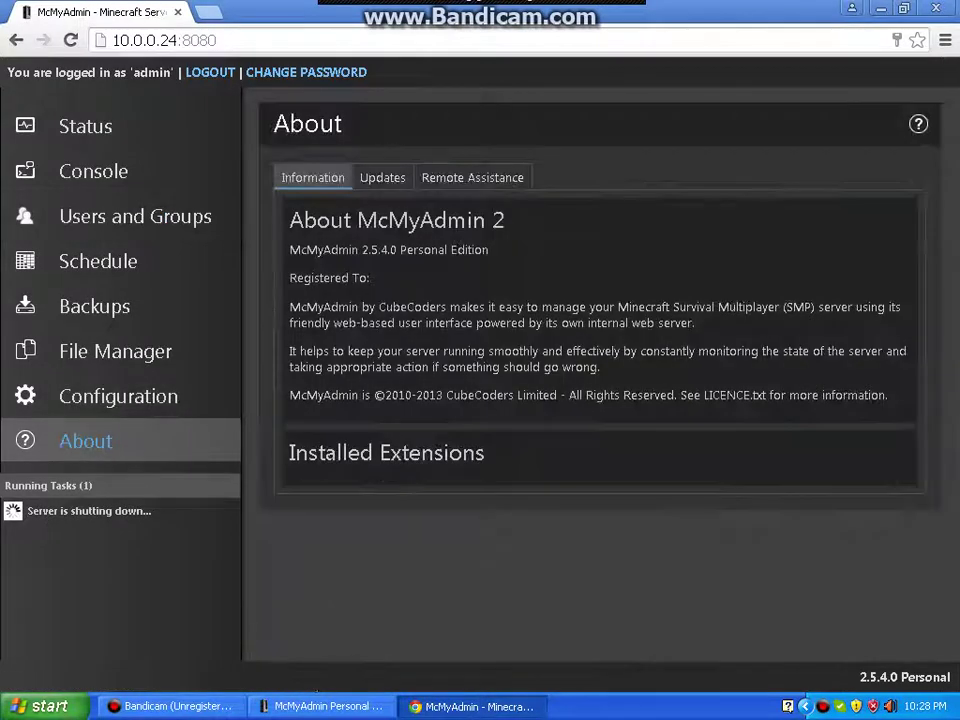
left_click(320, 706)
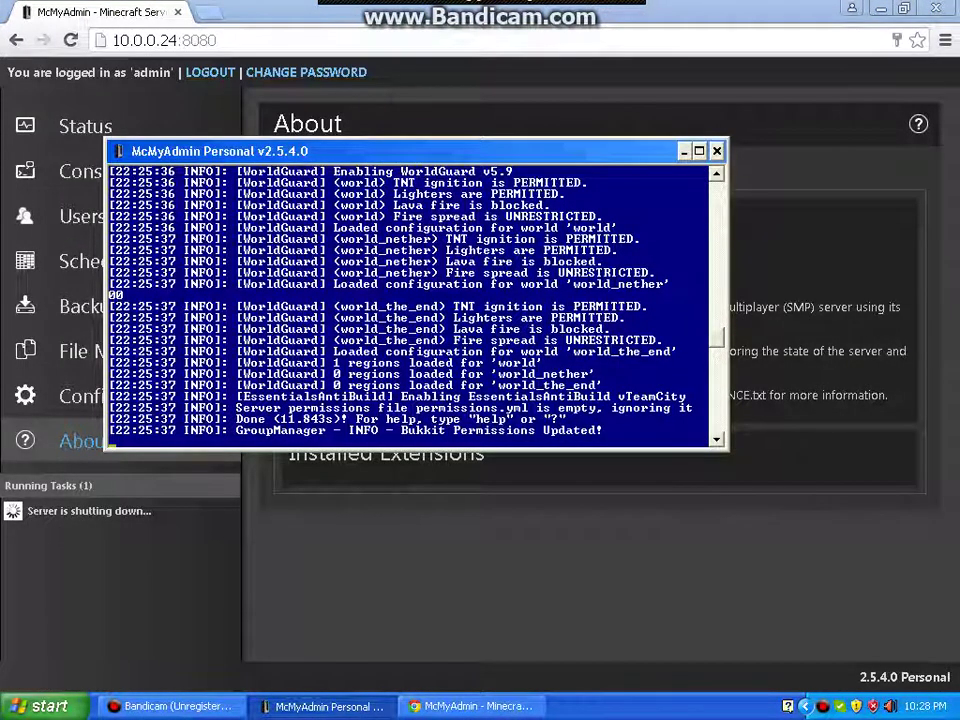
left_click(474, 706)
left_click(118, 396)
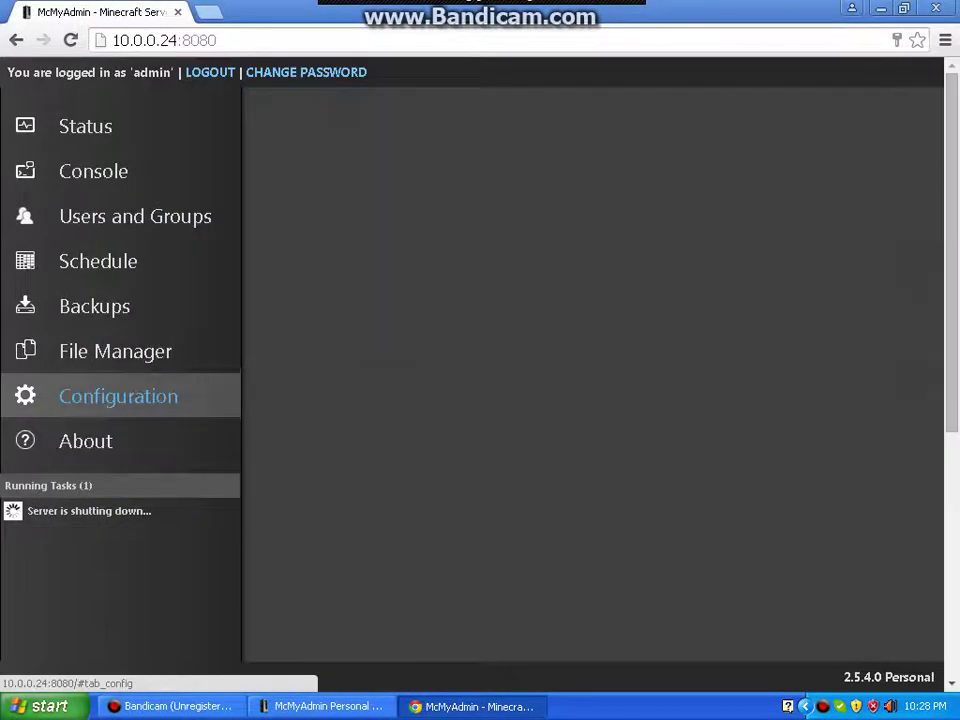
left_click(94, 306)
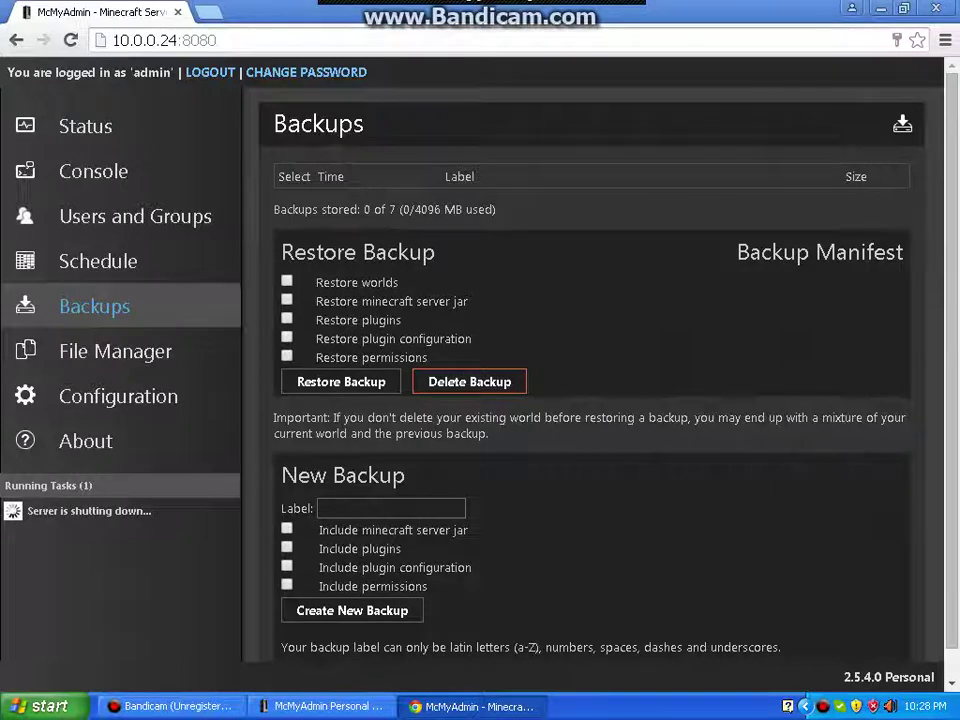
- Delete the daily 03:55 and 03:59 restart-notice events from the server schedule
left_click(98, 261)
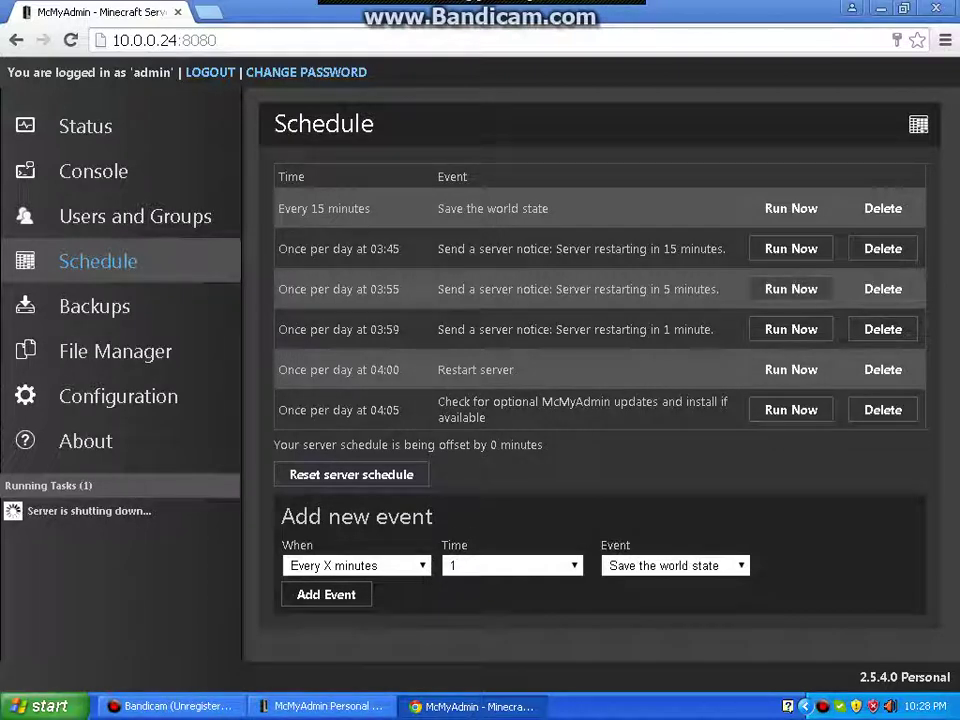
left_click(883, 289)
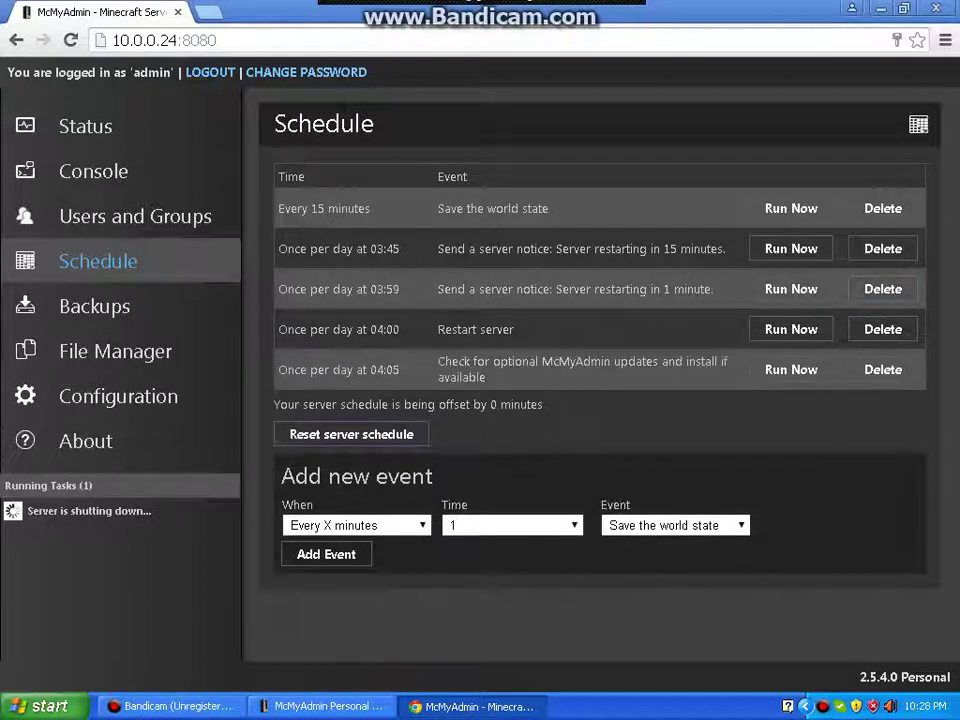
left_click(883, 289)
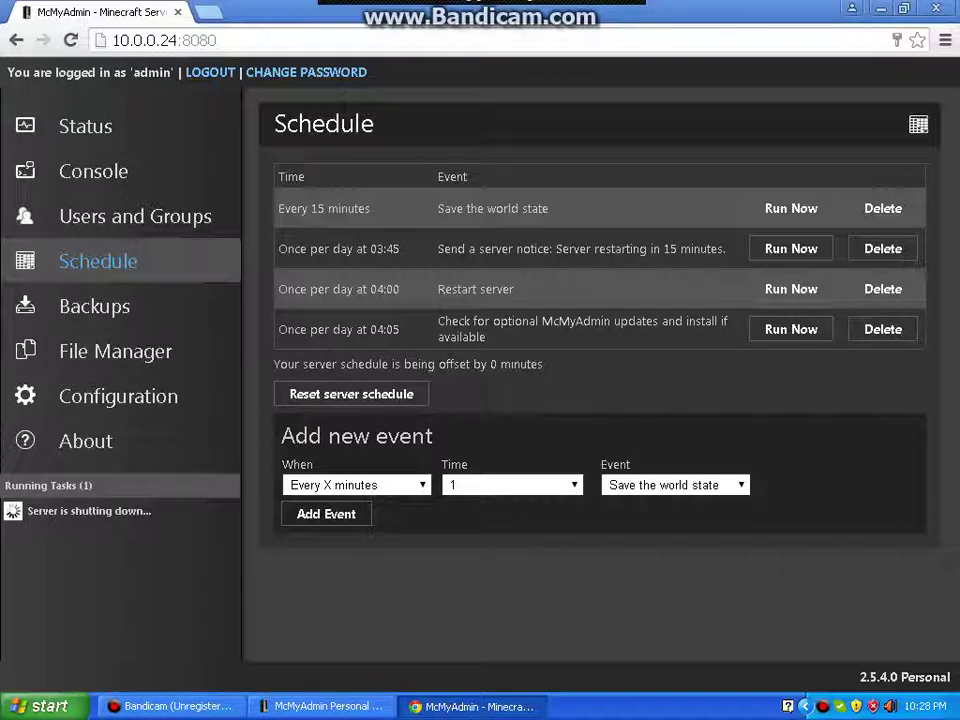
- Check the Server Status page and close the browser window with the web panel
left_click(115, 351)
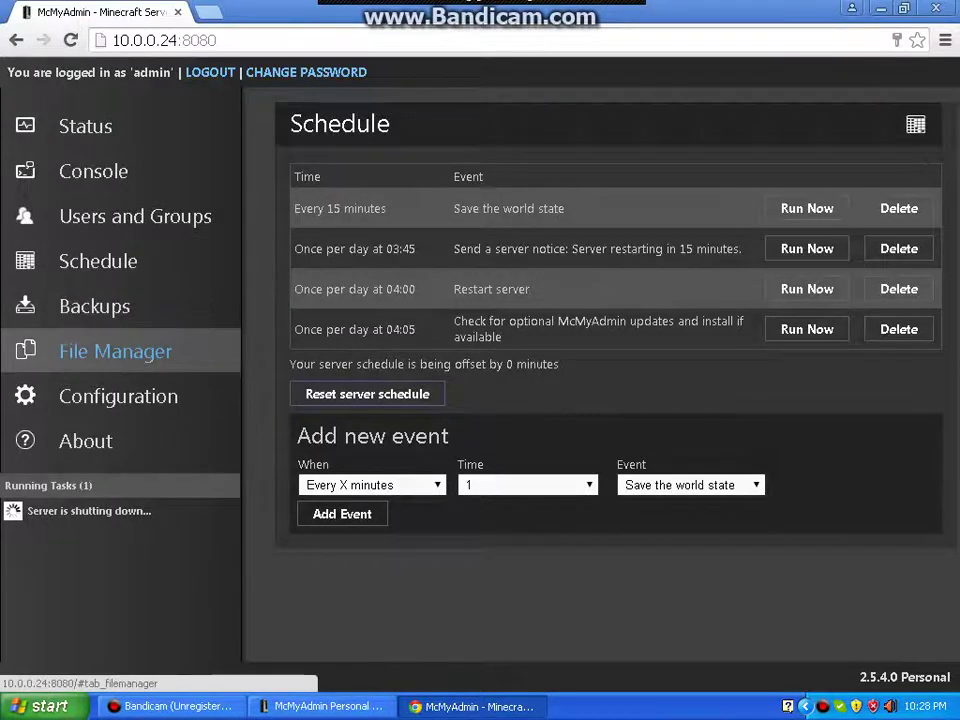
left_click(85, 126)
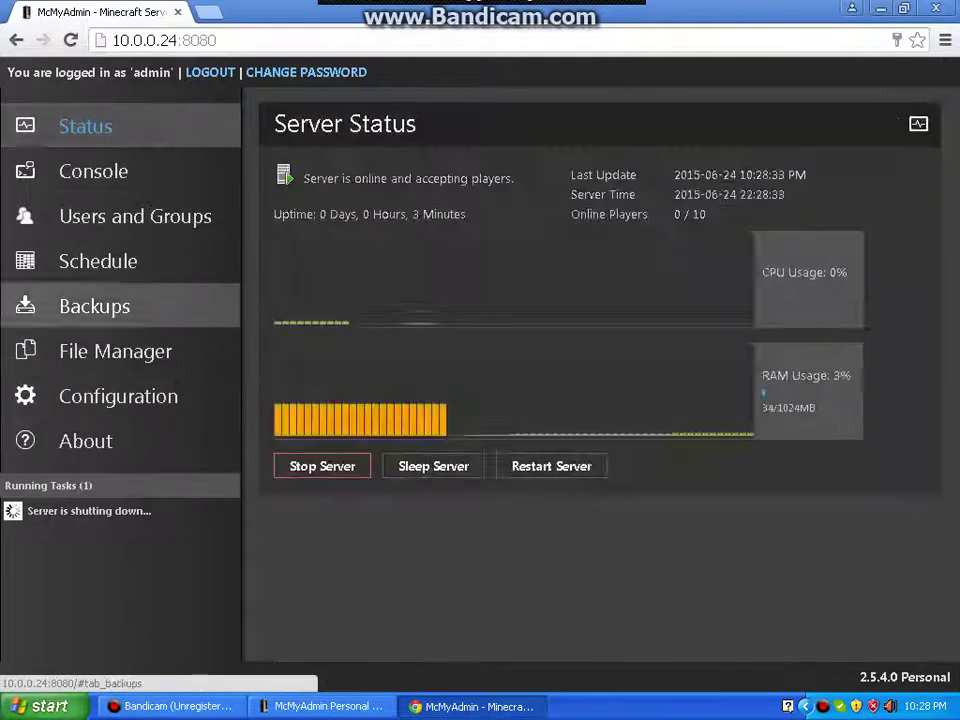
left_click(936, 8)
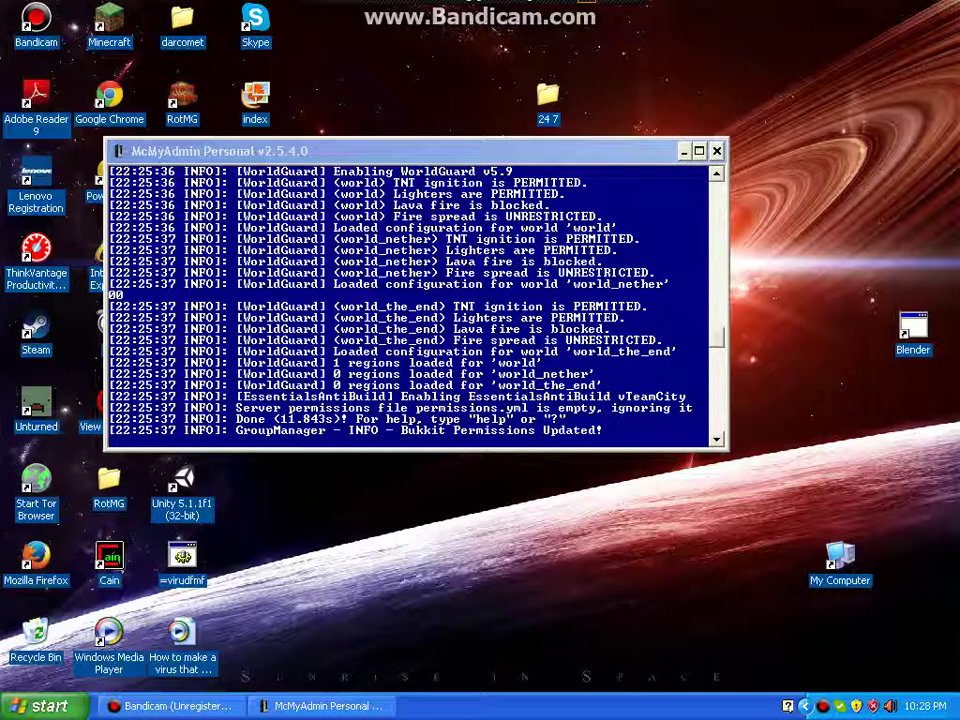
left_click_drag(455, 8, 466, 79)
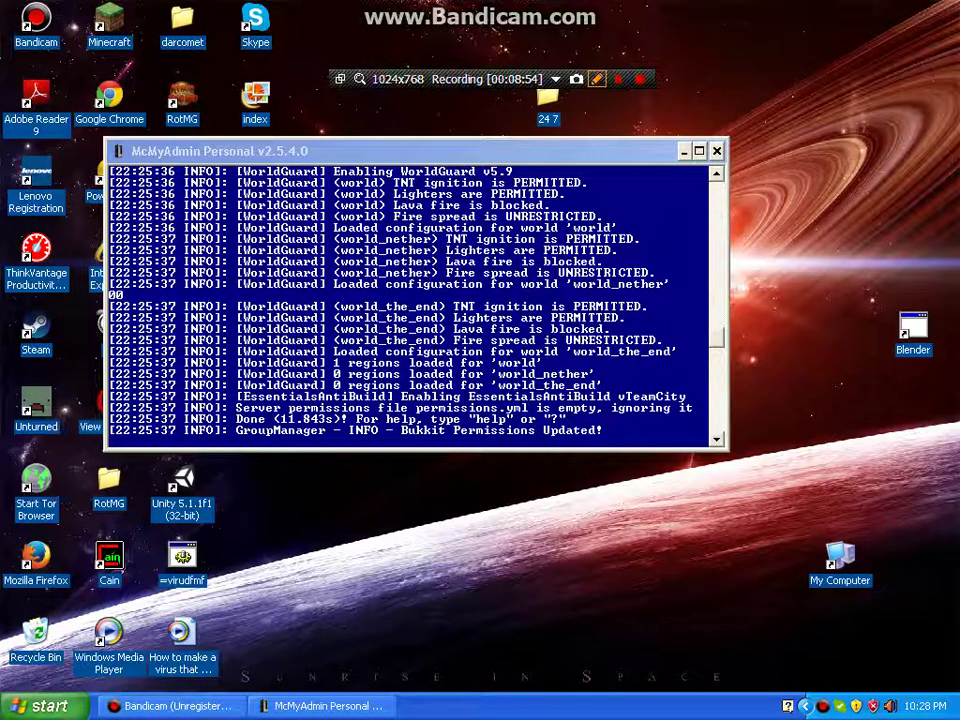